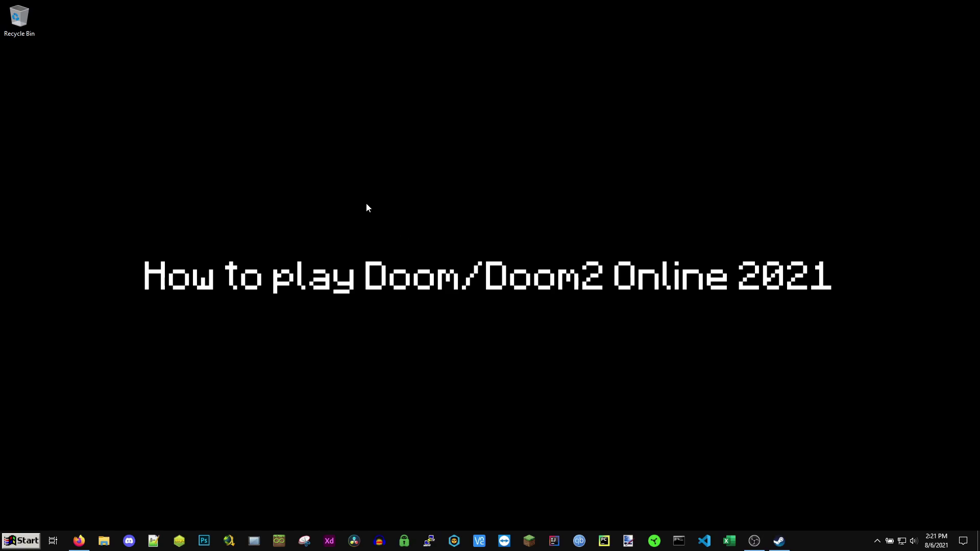
Search the web for 'zandronum' and open the official Zandronum website.
drag(366, 203, 663, 398)
click(78, 540)
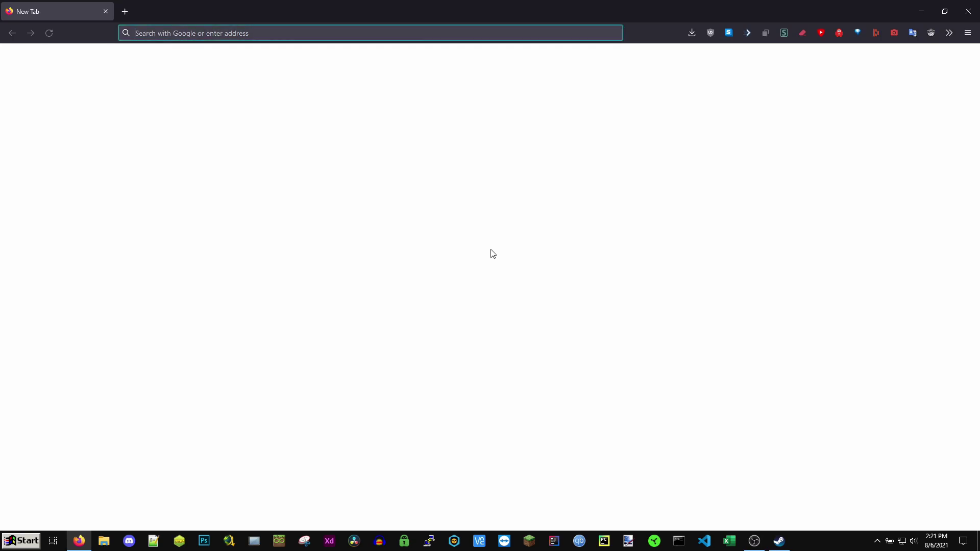
text(zandronum)
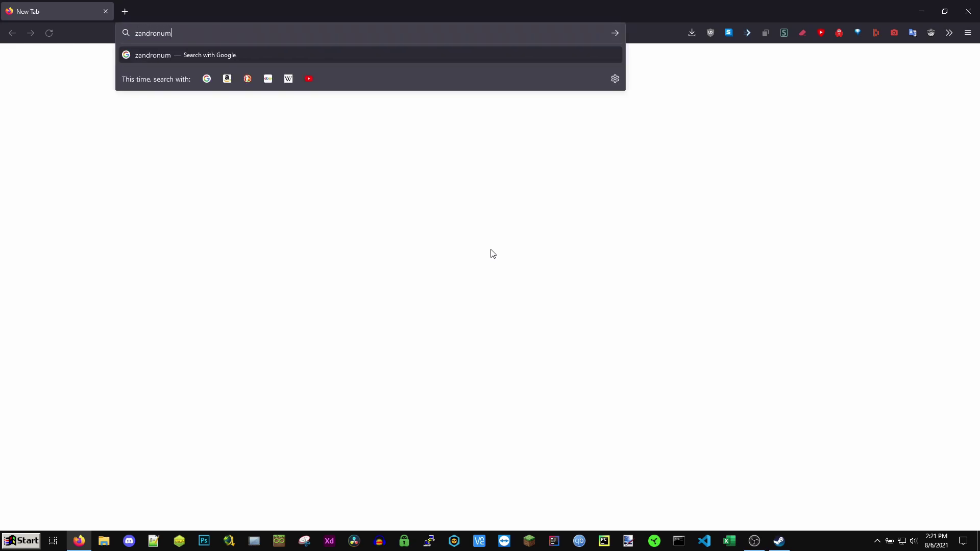
key(Return)
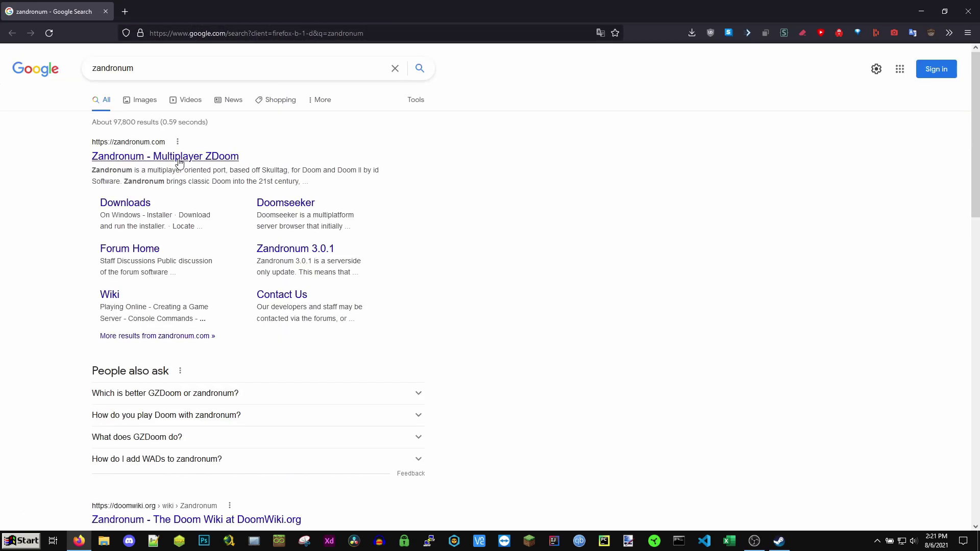
click(180, 162)
Save the Zandronum installer bundled with Doomseeker from the Downloads page.
click(687, 108)
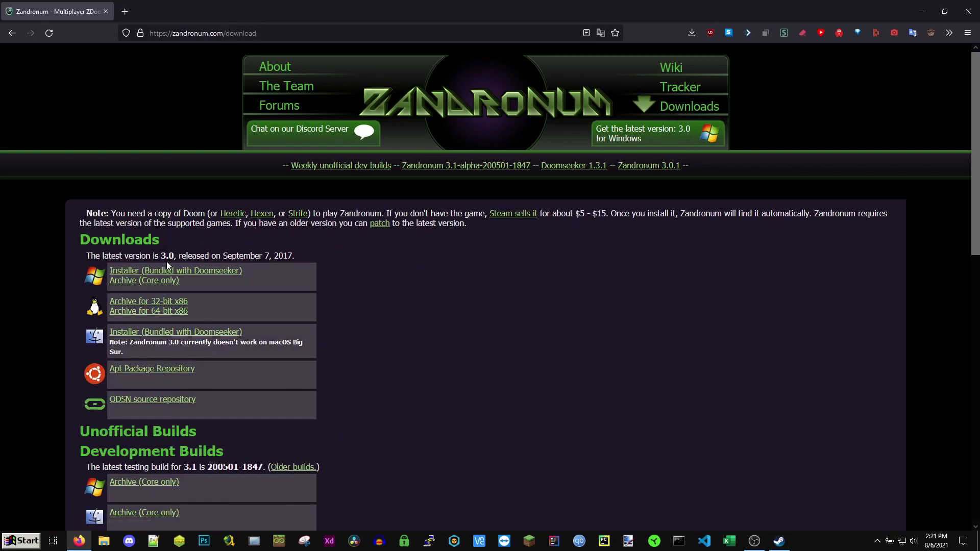
click(223, 272)
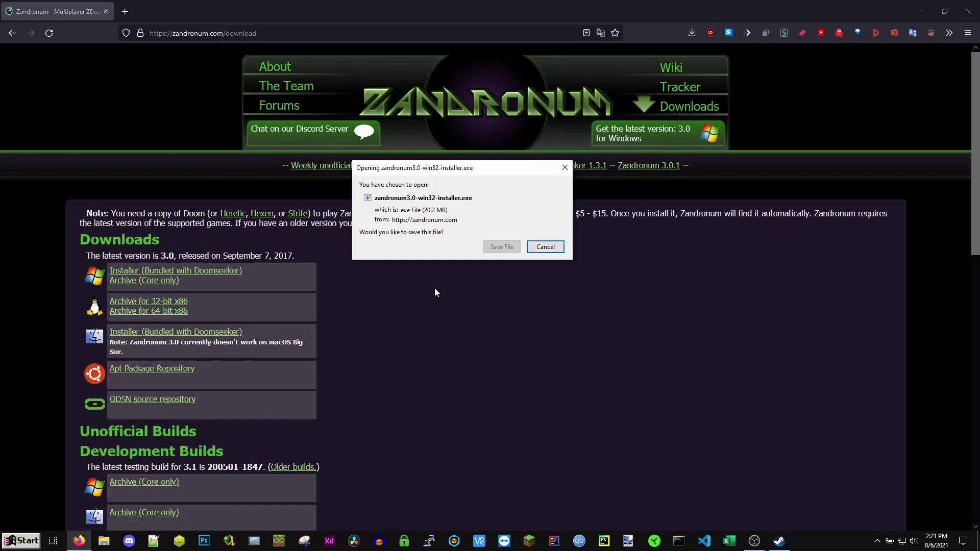
click(502, 247)
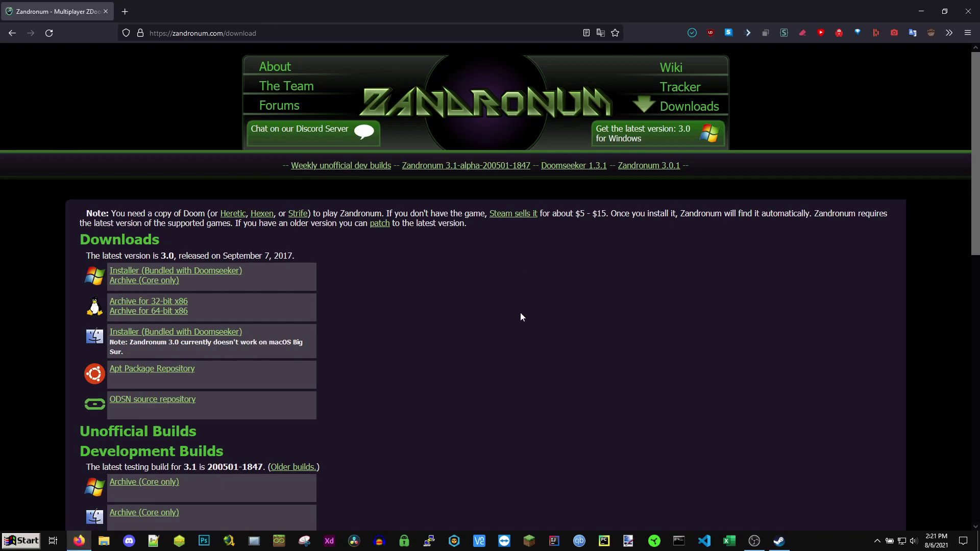
Launch zandronum3.0-win32-installer.exe from the Downloads folder.
key(super+d)
key(super+e)
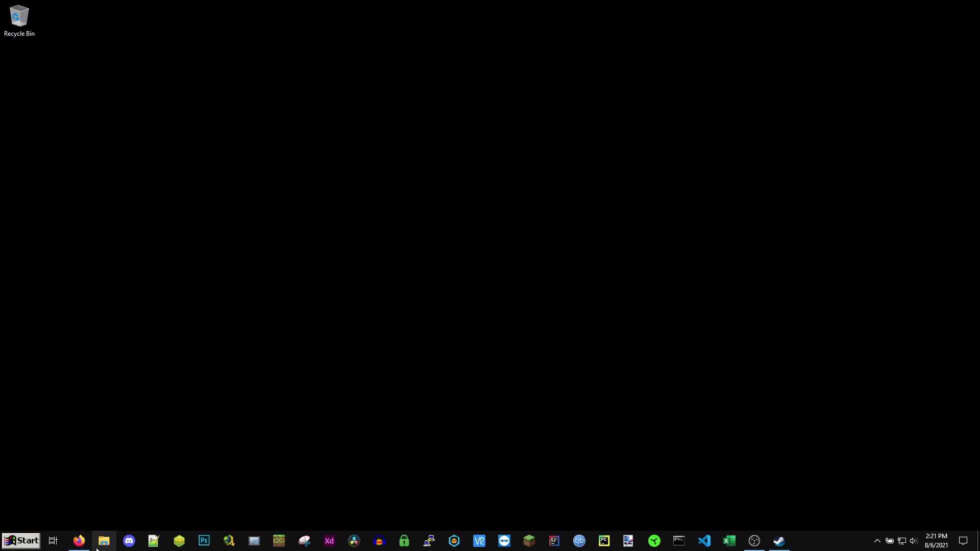
double_click(686, 259)
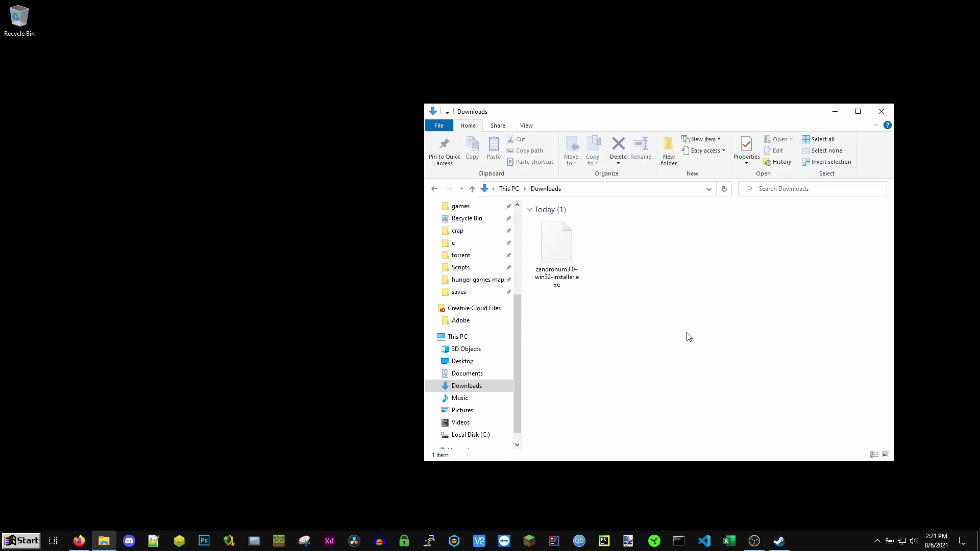
click(538, 259)
double_click(557, 259)
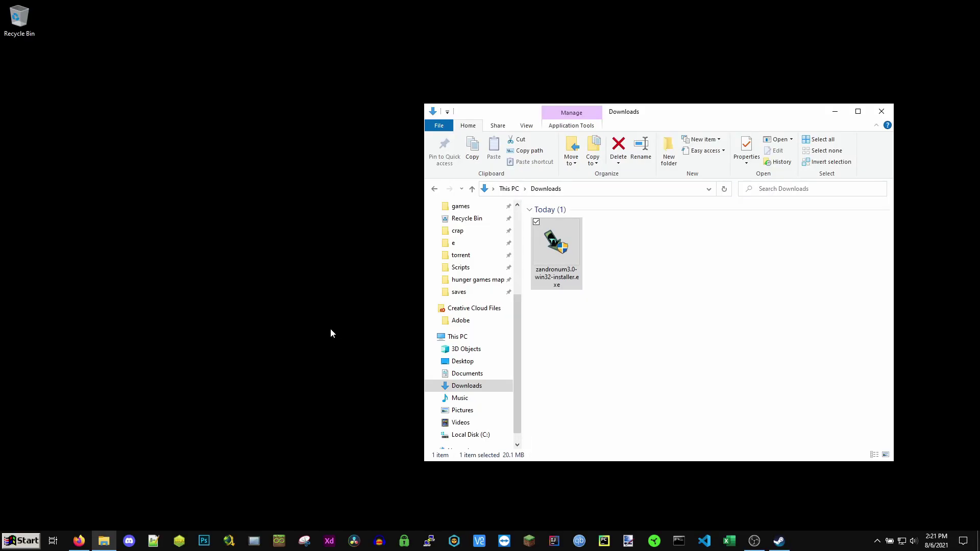
Install Zandronum into the default folder and finish setup.
mouse_move(470, 187)
mouse_down()
mouse_move(530, 267)
mouse_move(429, 190)
mouse_move(460, 186)
mouse_up()
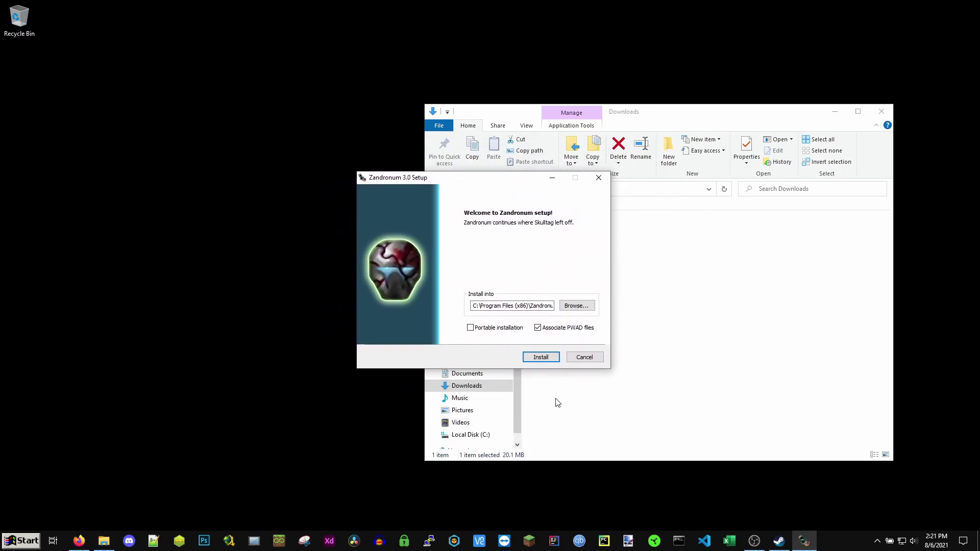
click(541, 357)
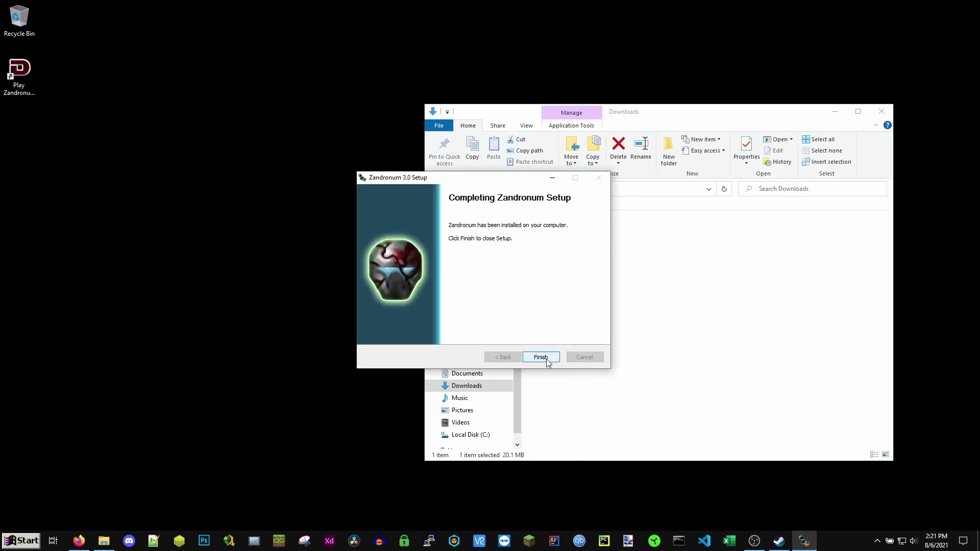
click(540, 357)
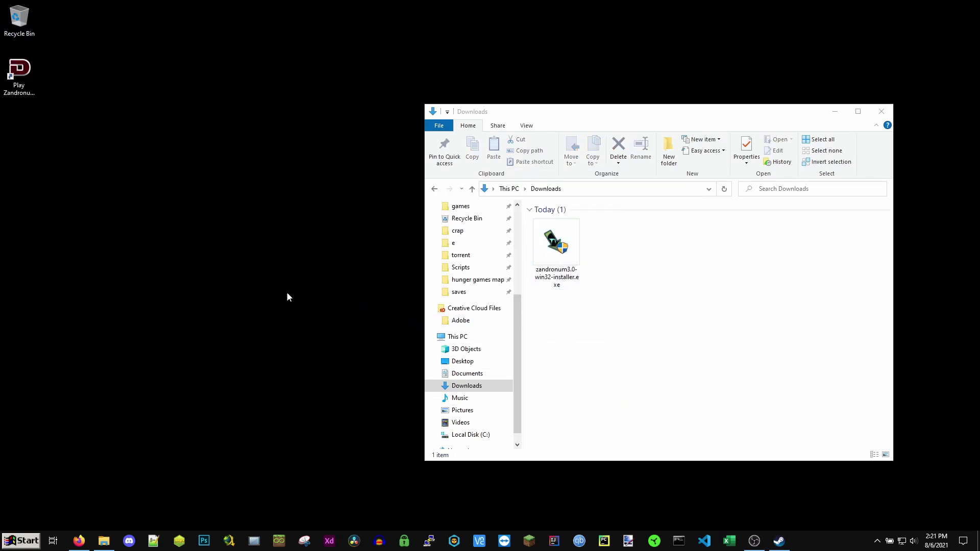
Close the Downloads window so the desktop shows the Play Zandronum shortcut.
click(609, 348)
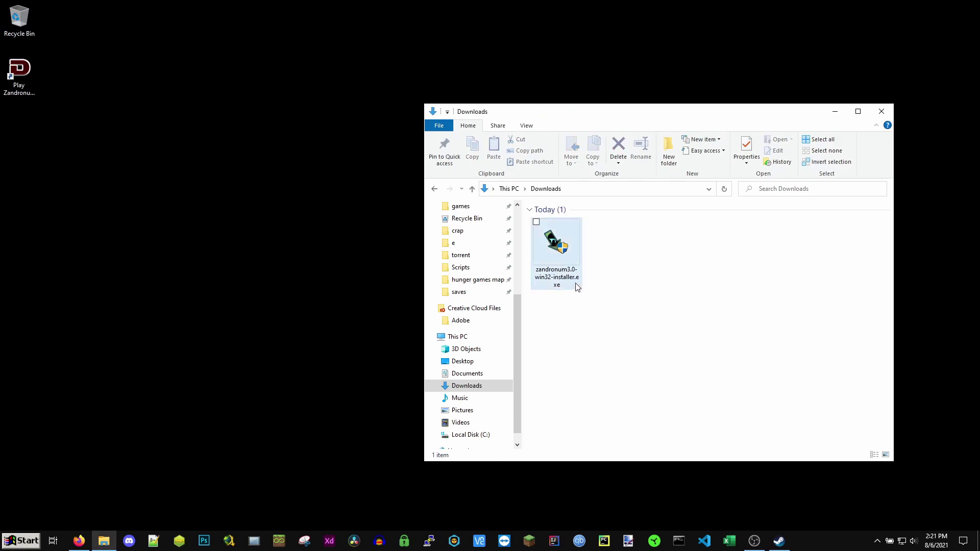
click(566, 265)
click(629, 354)
click(280, 328)
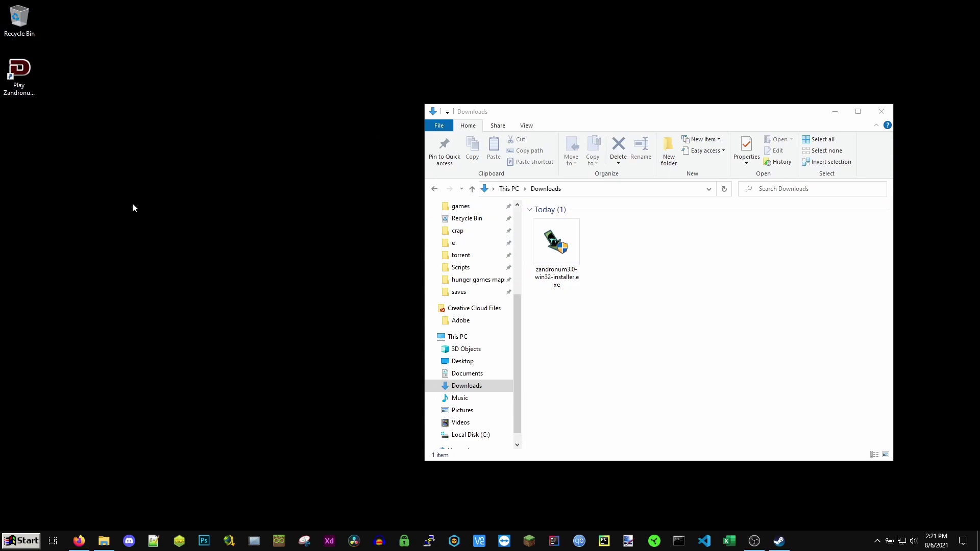
drag(69, 142, 1, 55)
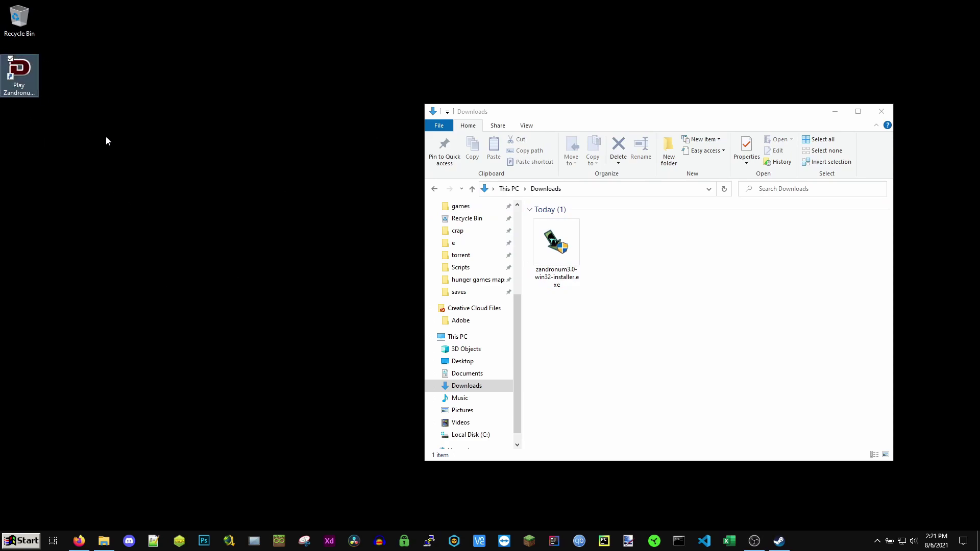
click(151, 176)
click(655, 309)
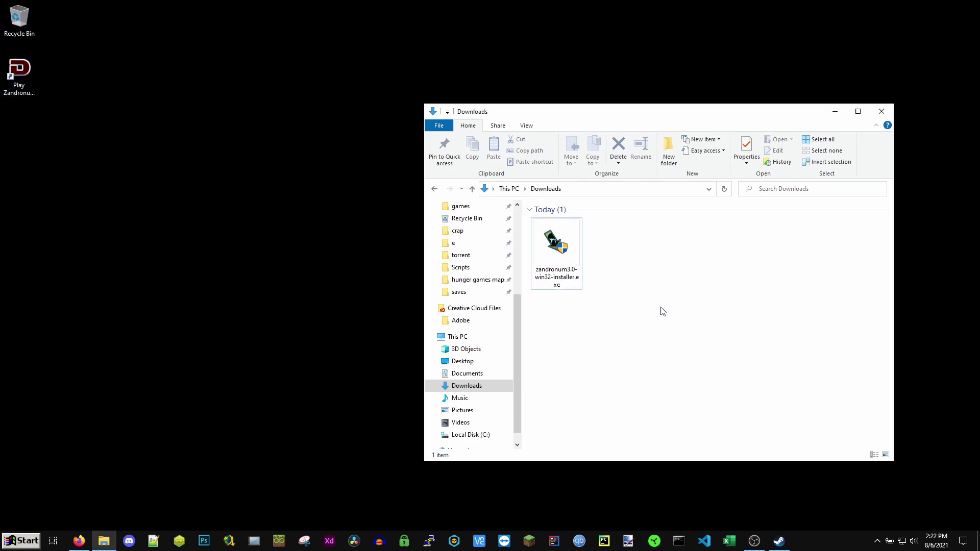
drag(91, 175, 164, 166)
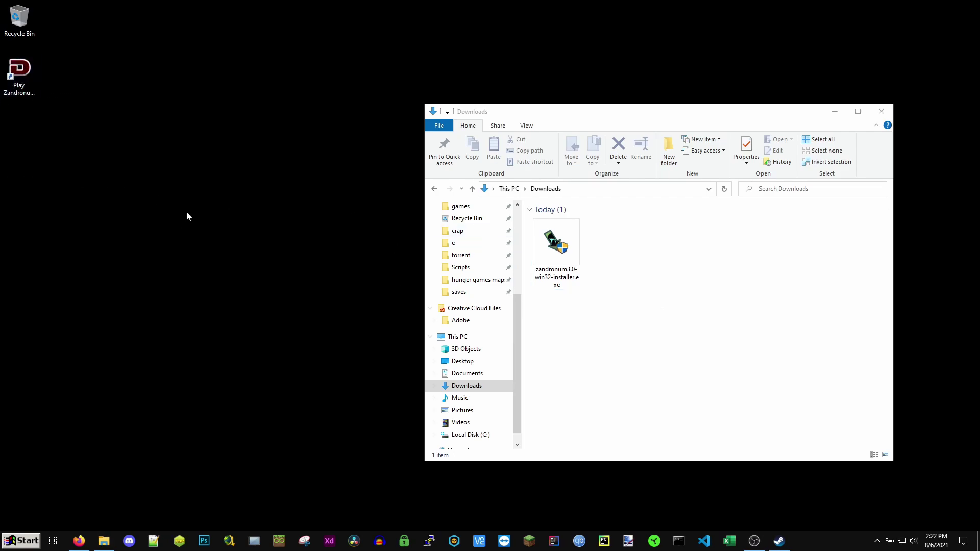
click(682, 348)
click(881, 113)
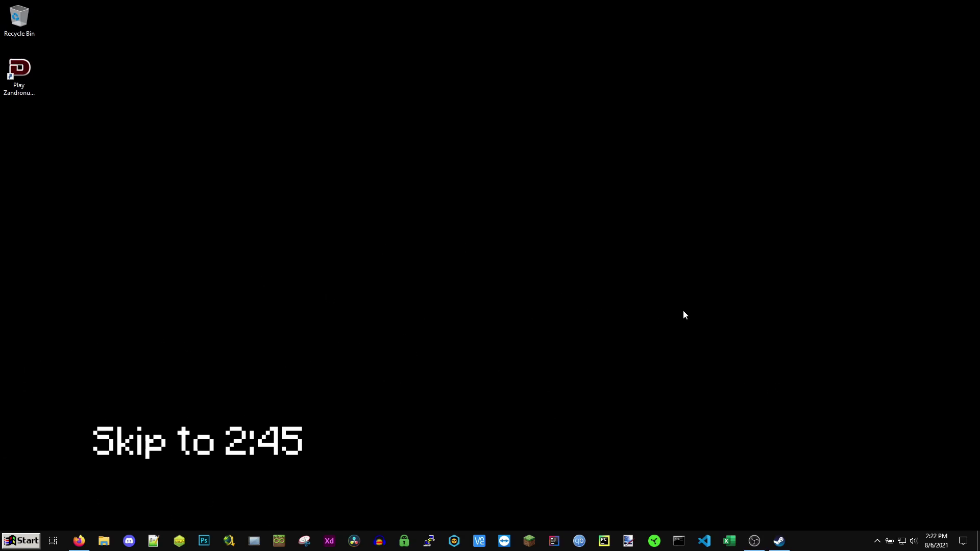
Search the Steam store for 'ultimate doom' and check its store page.
click(780, 540)
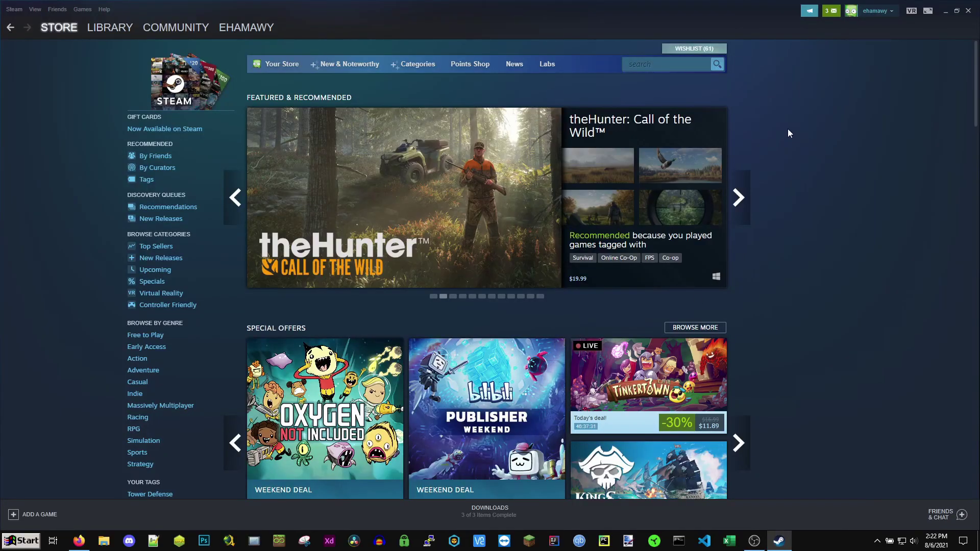
click(661, 63)
text(ultimate doom)
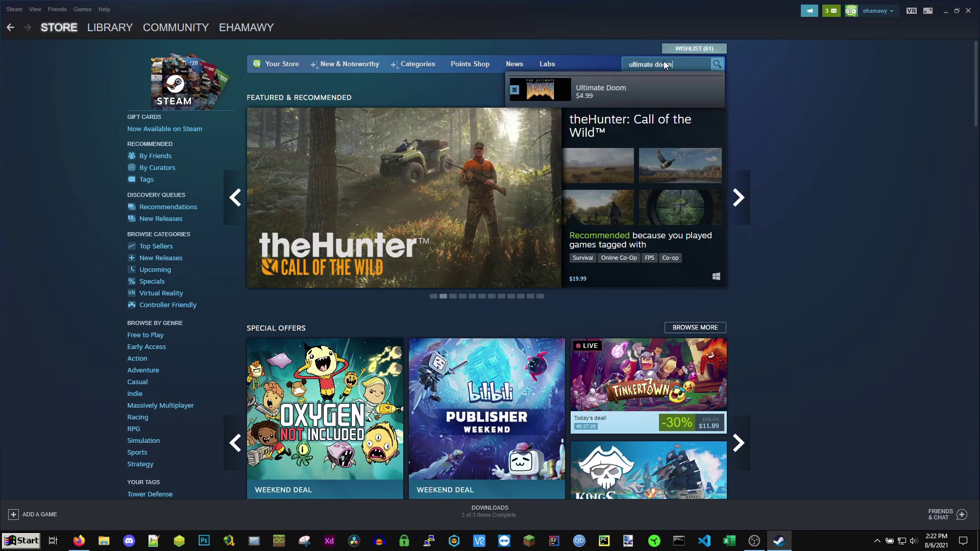
key(Return)
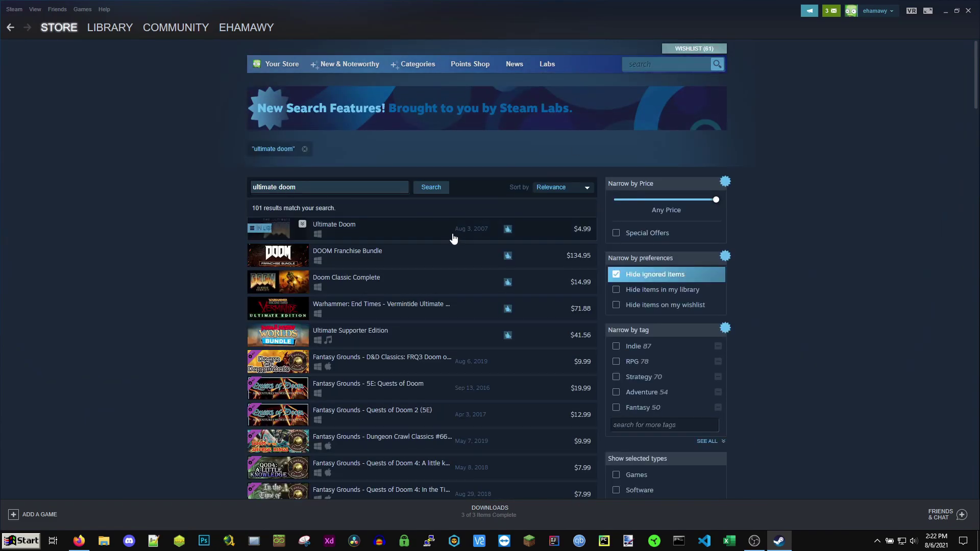
click(401, 234)
scroll(447, 321, down, 2)
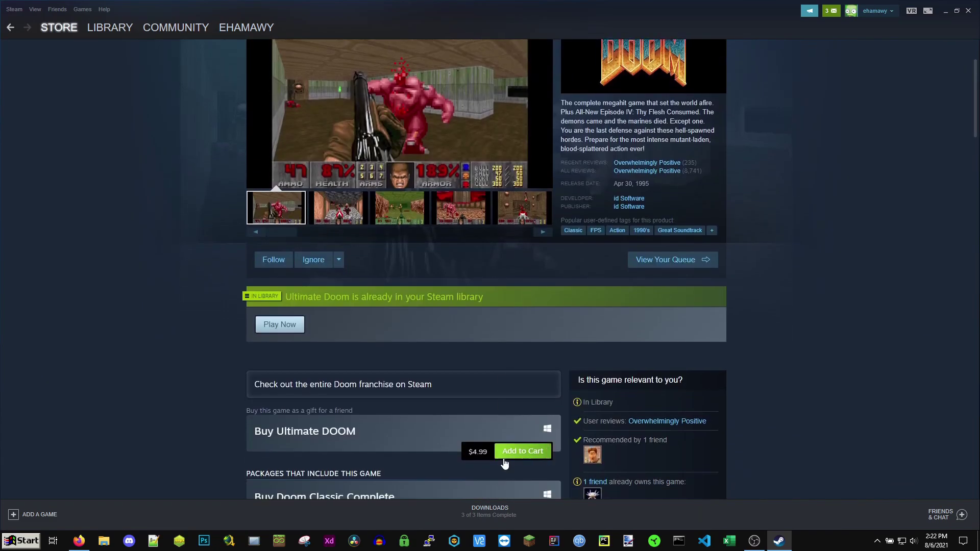
scroll(500, 449, up, 3)
Search for 'doom 2', check the DOOM II store page, and go to the Library.
click(681, 70)
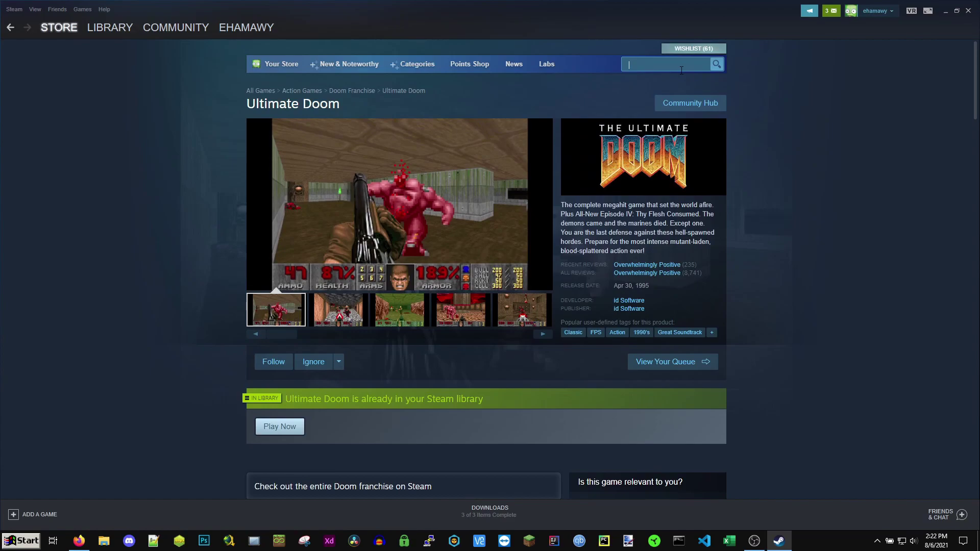
text(doom 2)
key(Return)
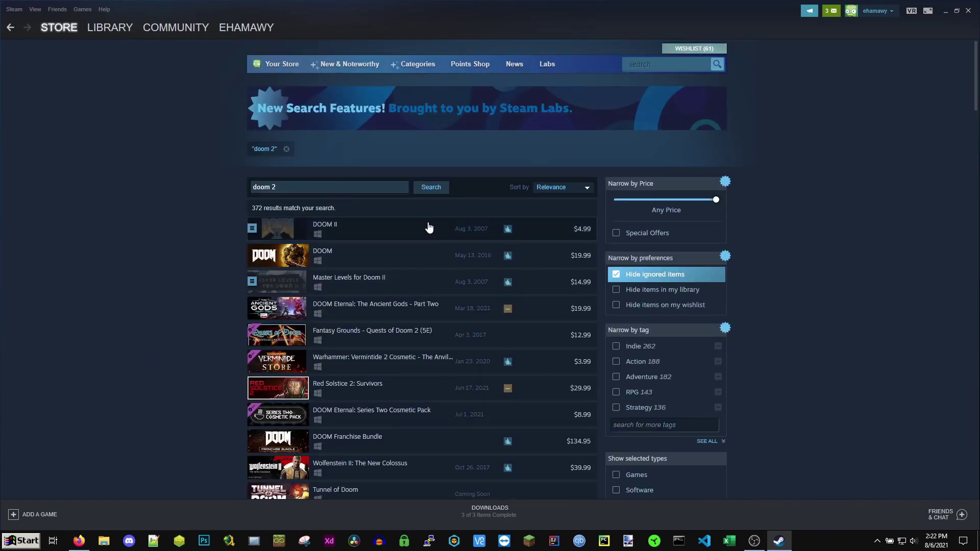
click(408, 242)
scroll(511, 306, down, 5)
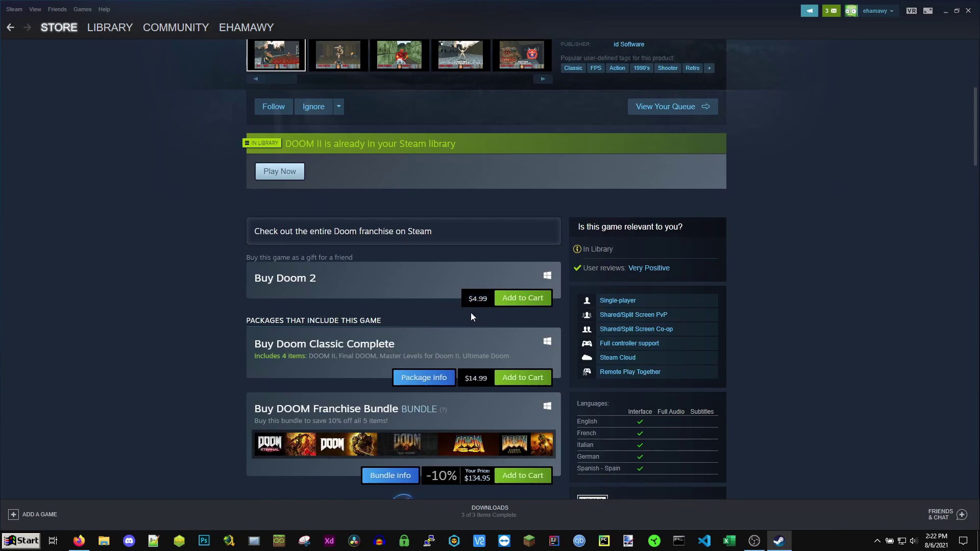
scroll(362, 328, up, 5)
click(118, 26)
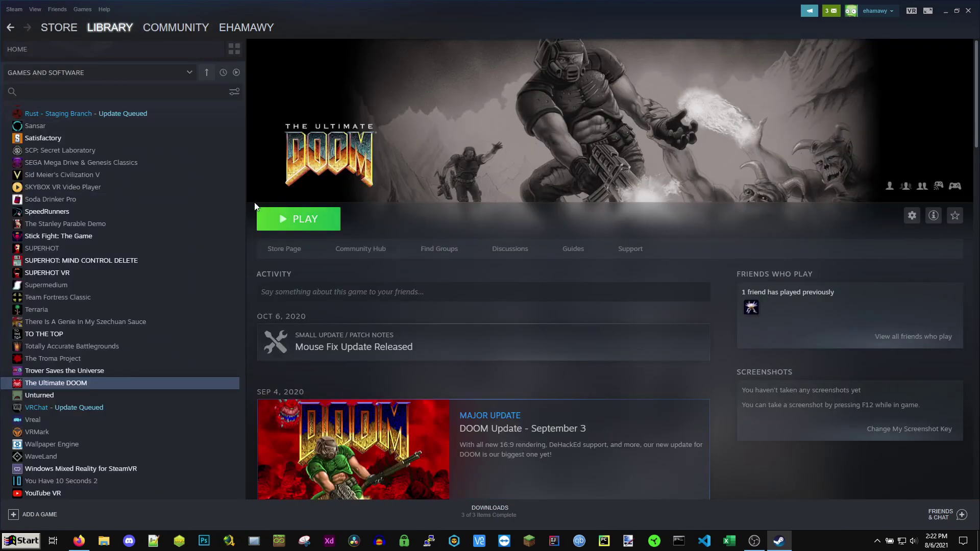
Search the library for 'doom' and select The Ultimate DOOM.
scroll(173, 198, up, 15)
click(125, 91)
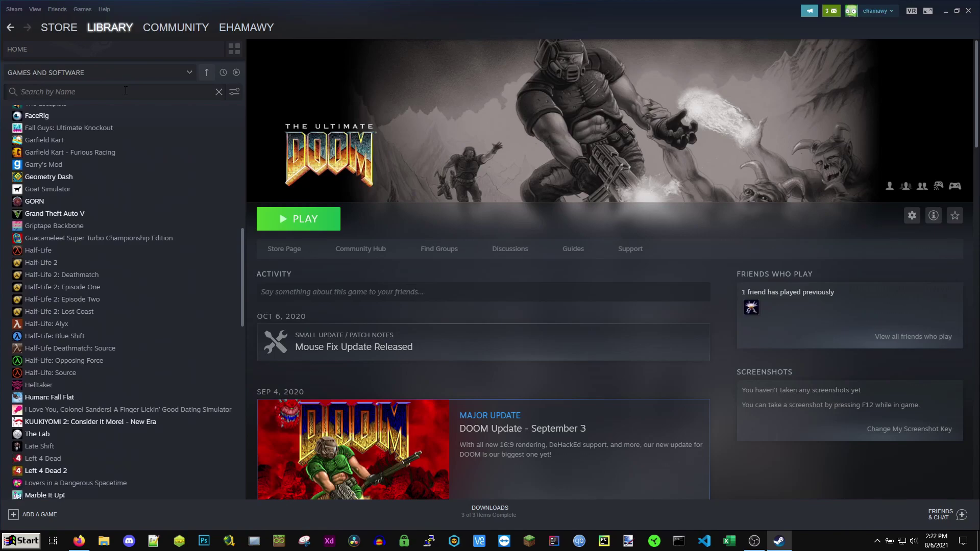
text(doom)
click(118, 149)
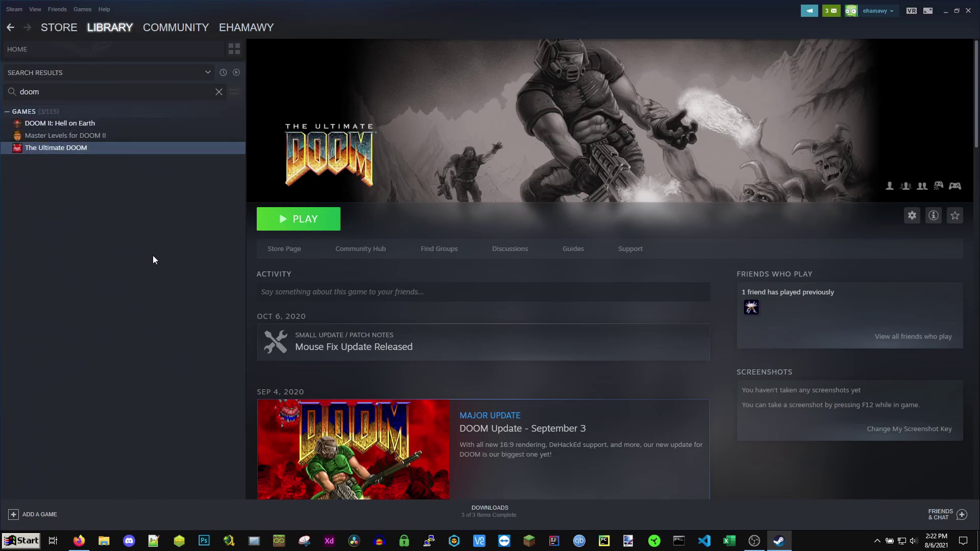
click(98, 126)
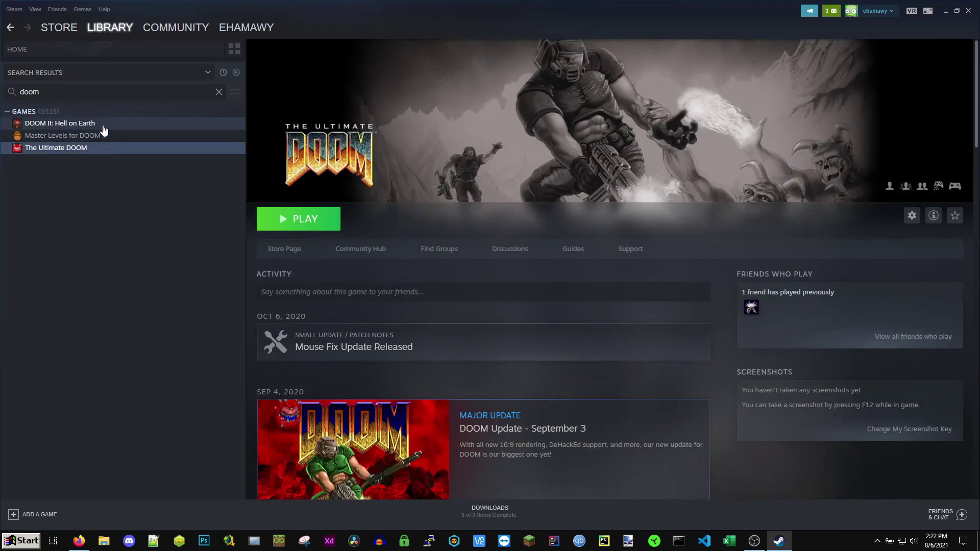
click(100, 147)
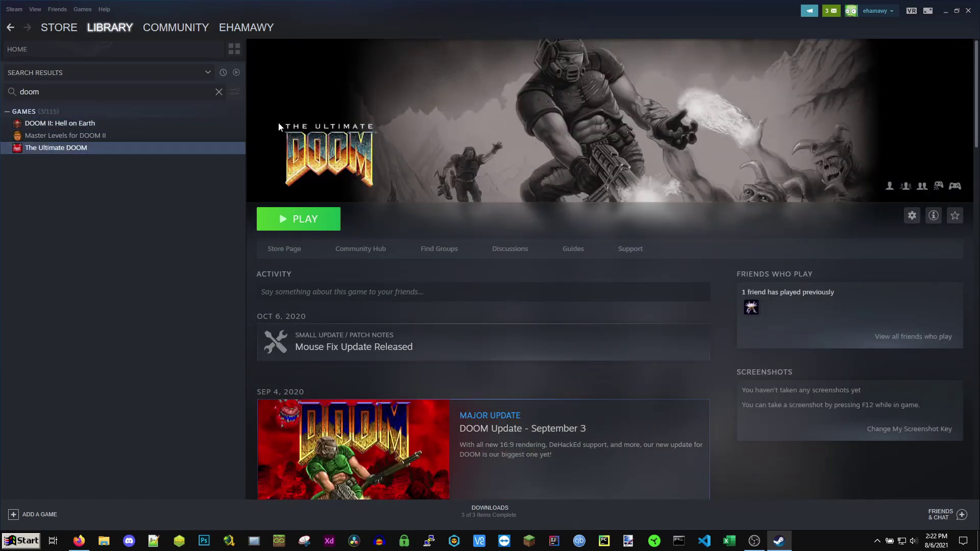
Browse The Ultimate DOOM's local files from its Properties to open the install folder.
right_click(72, 148)
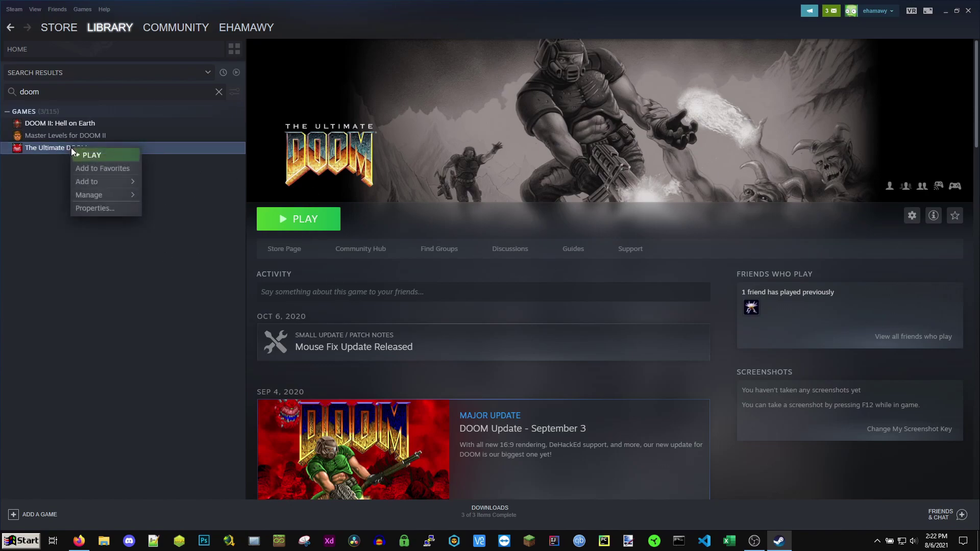
click(100, 210)
click(344, 231)
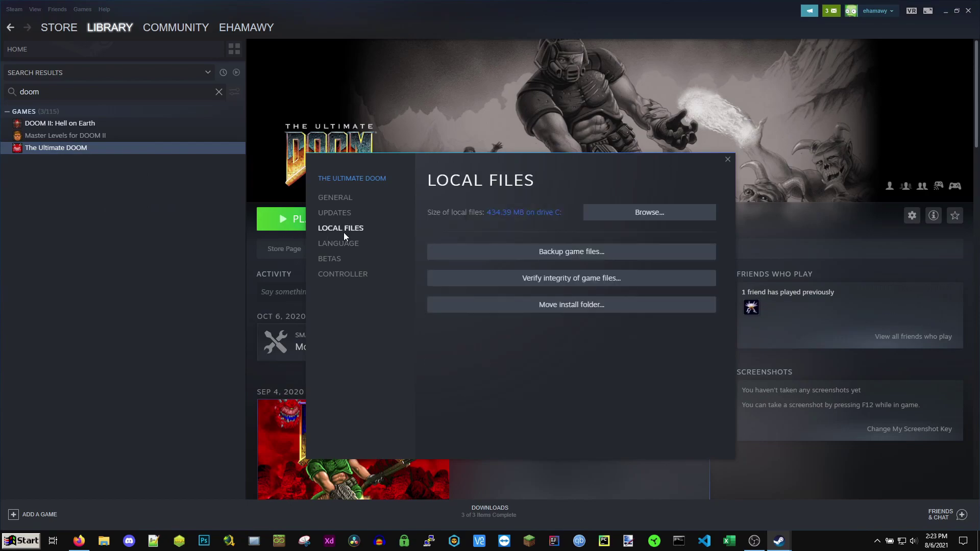
click(598, 215)
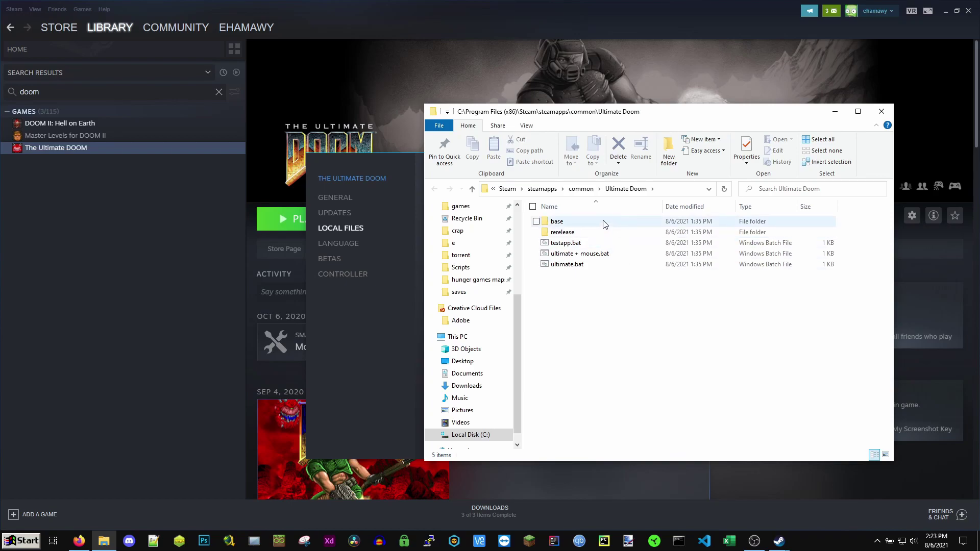
Copy DOOM.WAD from The Ultimate DOOM's base folder.
click(578, 223)
double_click(578, 228)
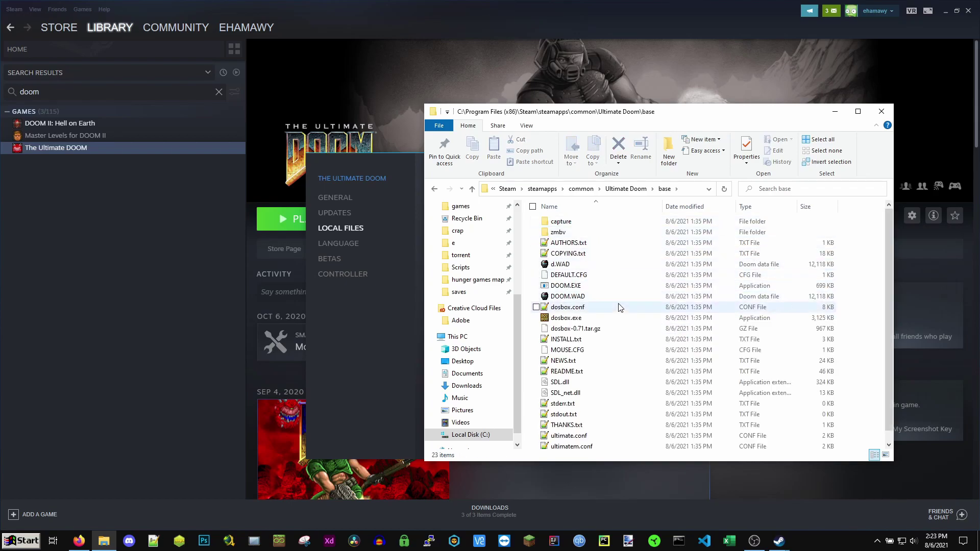
click(589, 300)
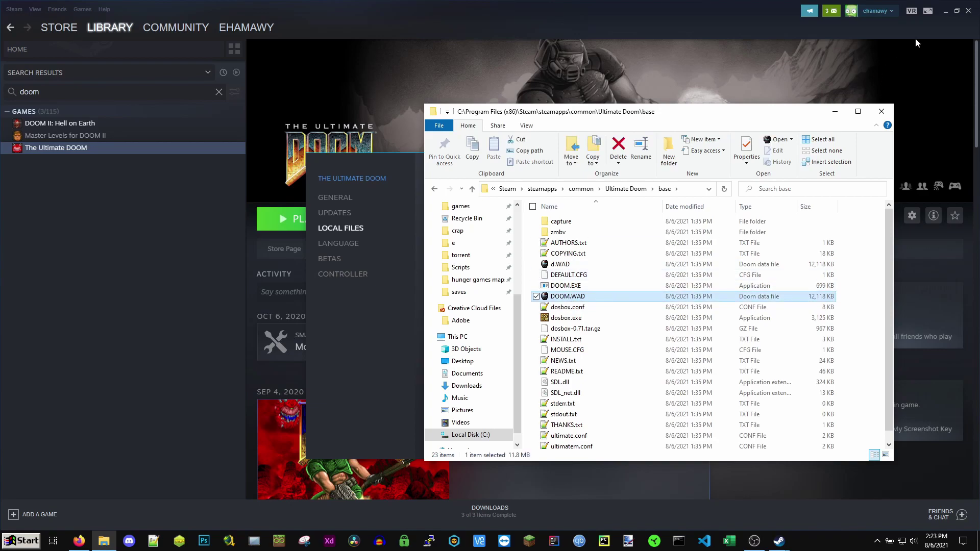
click(944, 13)
right_click(568, 297)
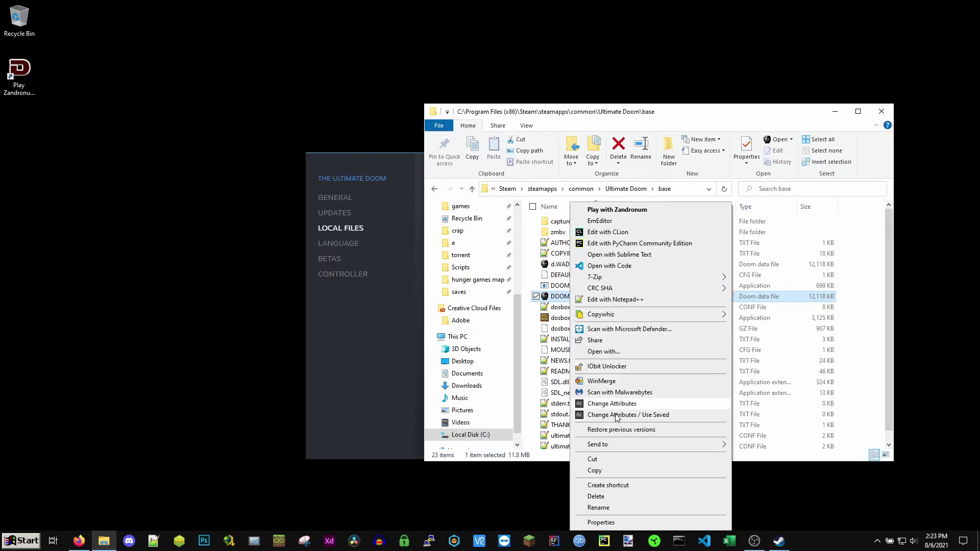
click(595, 470)
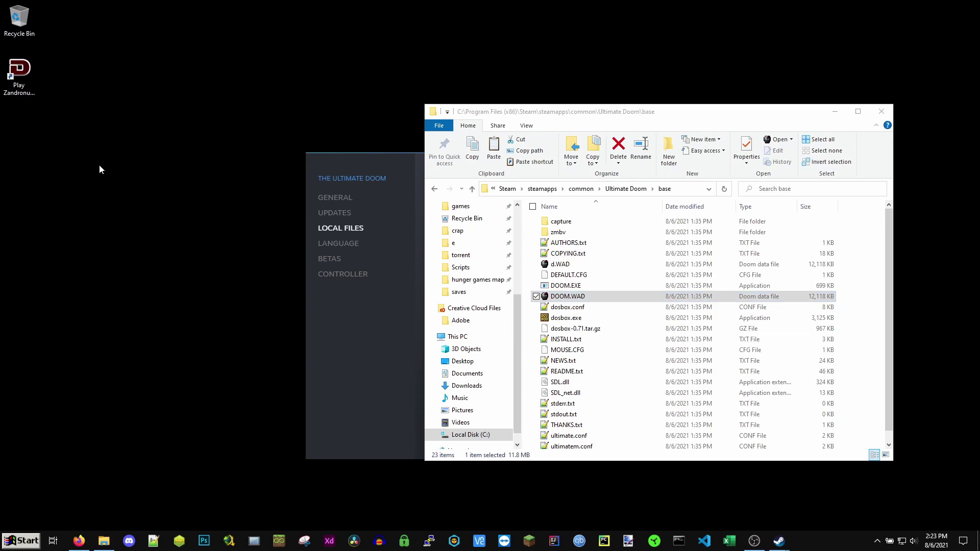
Paste DOOM.WAD below Play Zandronum on the desktop and close the folder and Properties.
right_click(99, 165)
click(151, 211)
drag(96, 121, 23, 122)
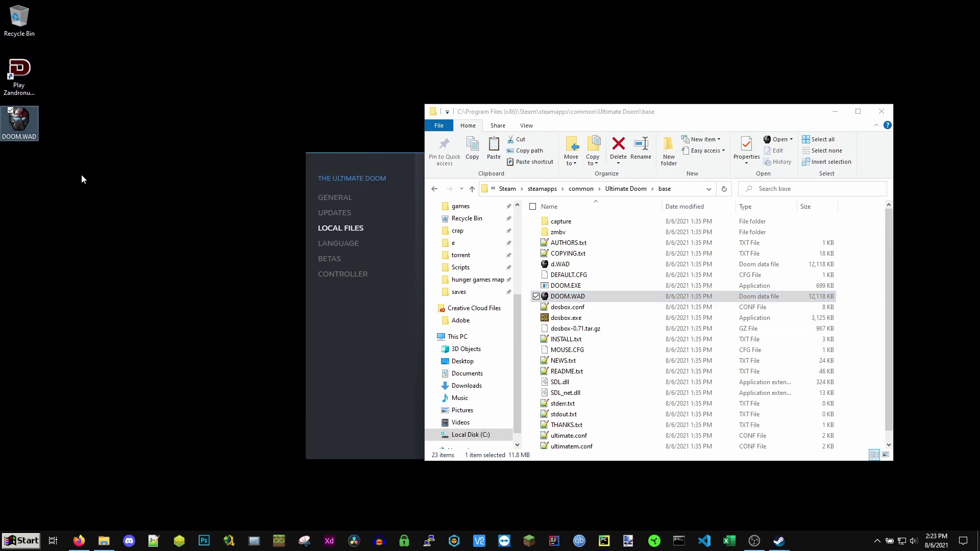
click(881, 111)
click(735, 155)
Open DOOM II's install folder via Properties > Local Files > Browse.
click(778, 540)
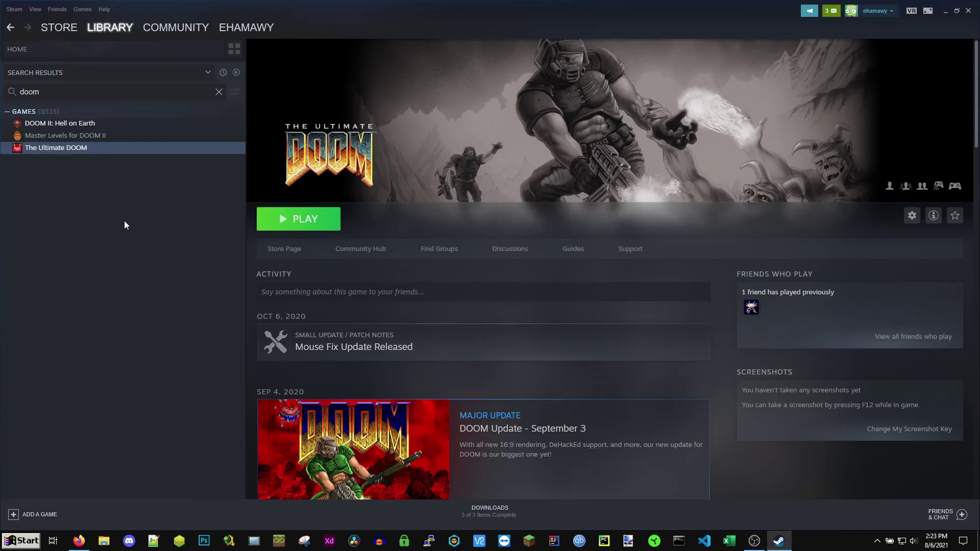
click(77, 123)
right_click(77, 125)
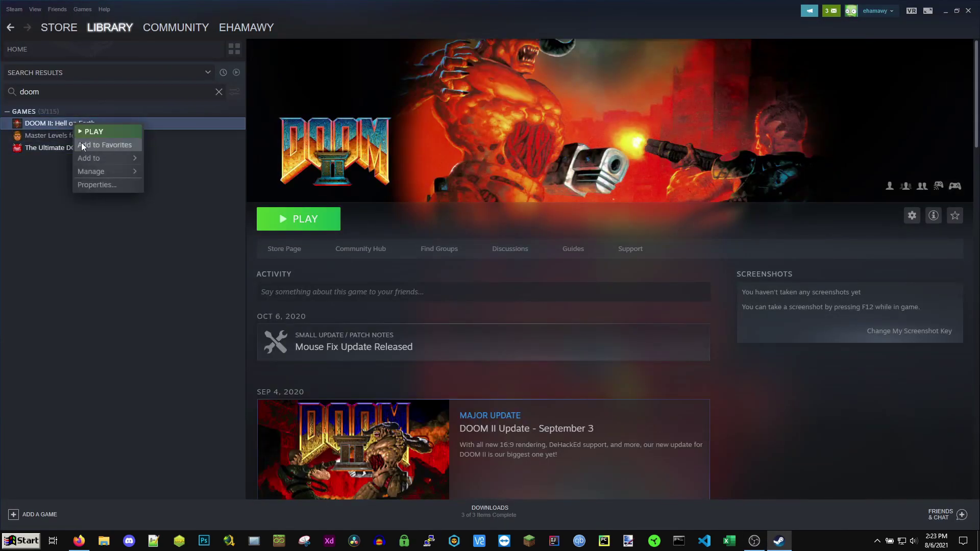
click(99, 187)
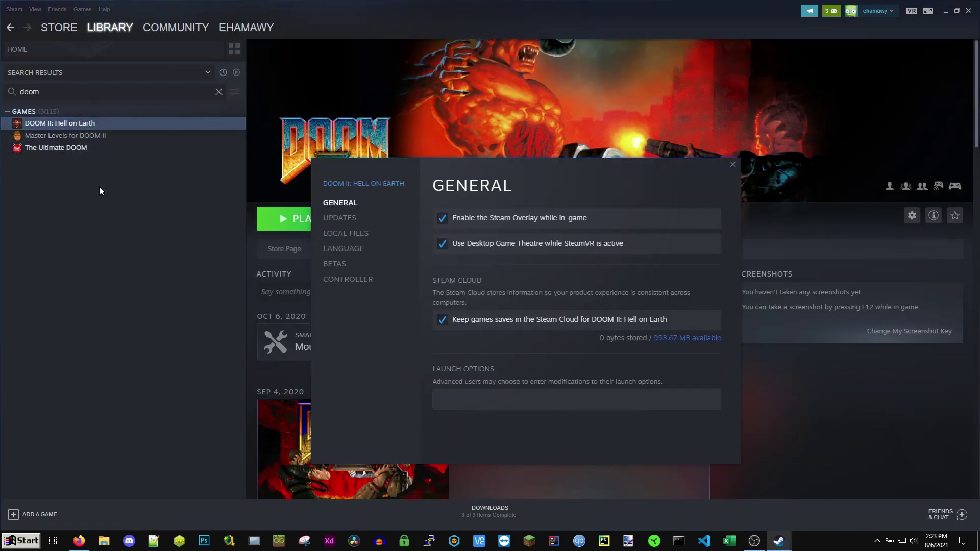
click(352, 234)
click(657, 219)
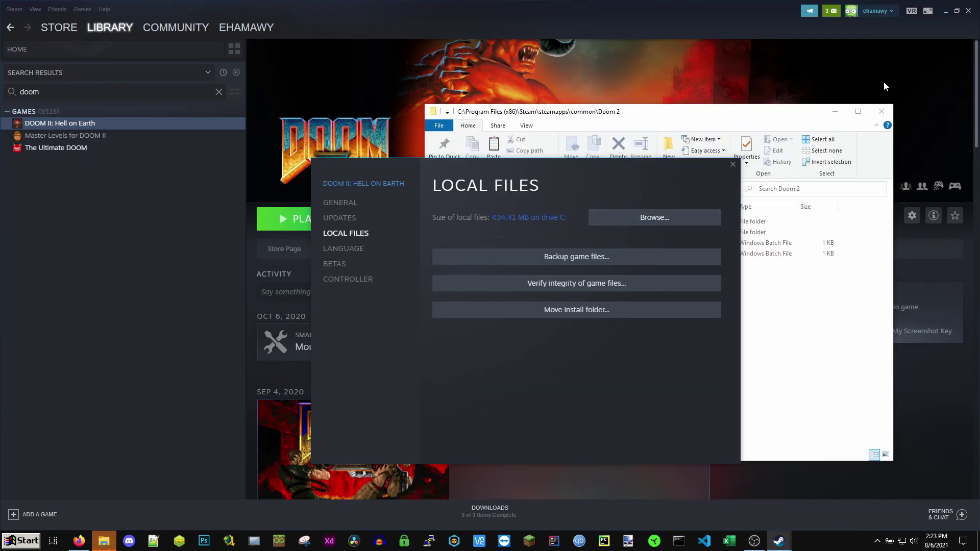
Copy DOOM2.WAD from DOOM II's base folder.
click(633, 223)
double_click(633, 223)
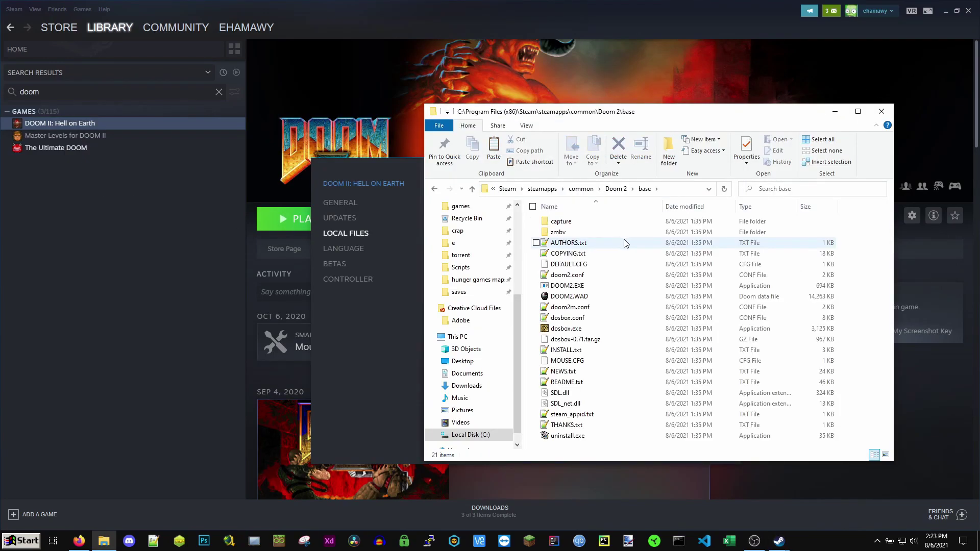
click(574, 297)
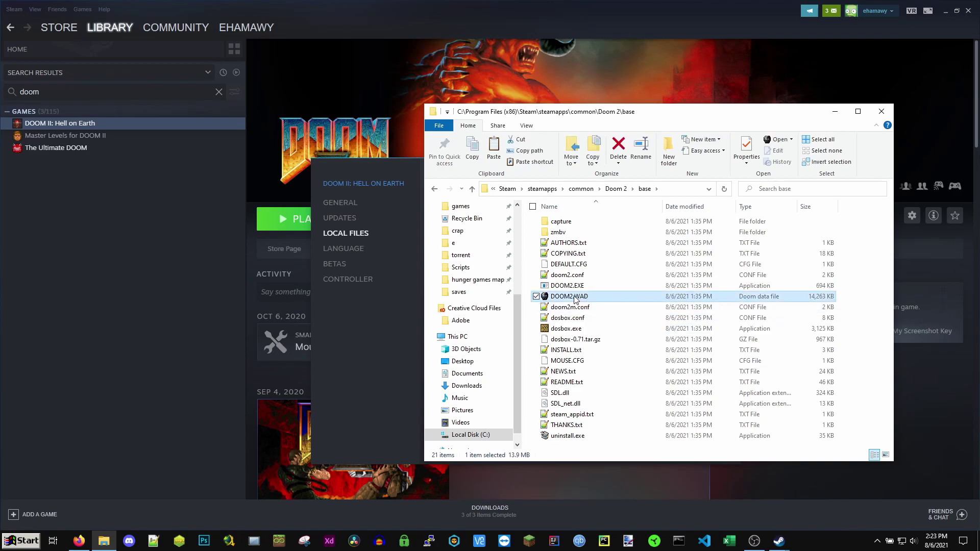
right_click(575, 298)
click(616, 471)
Paste DOOM2.WAD onto the desktop beside DOOM.WAD.
click(945, 11)
right_click(59, 169)
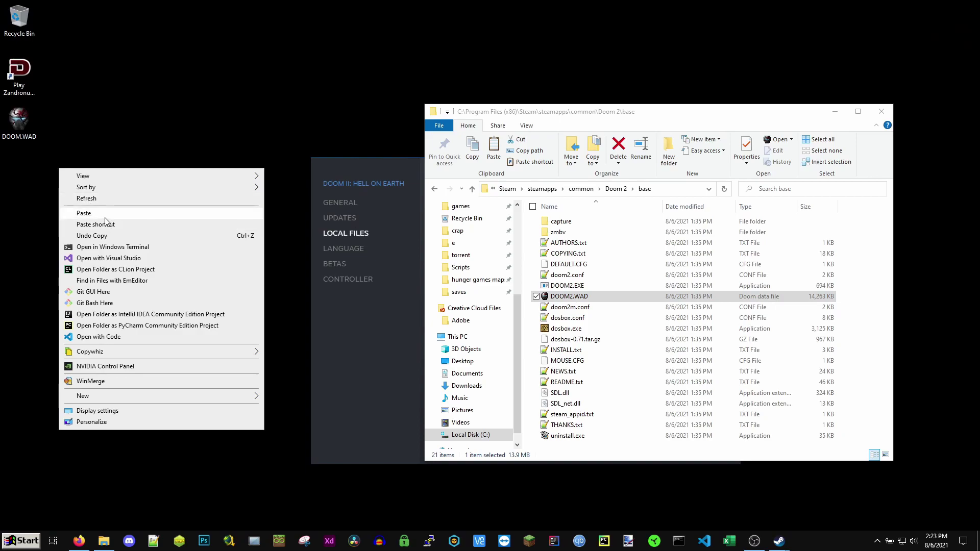
click(105, 217)
drag(87, 244, 6, 134)
click(158, 221)
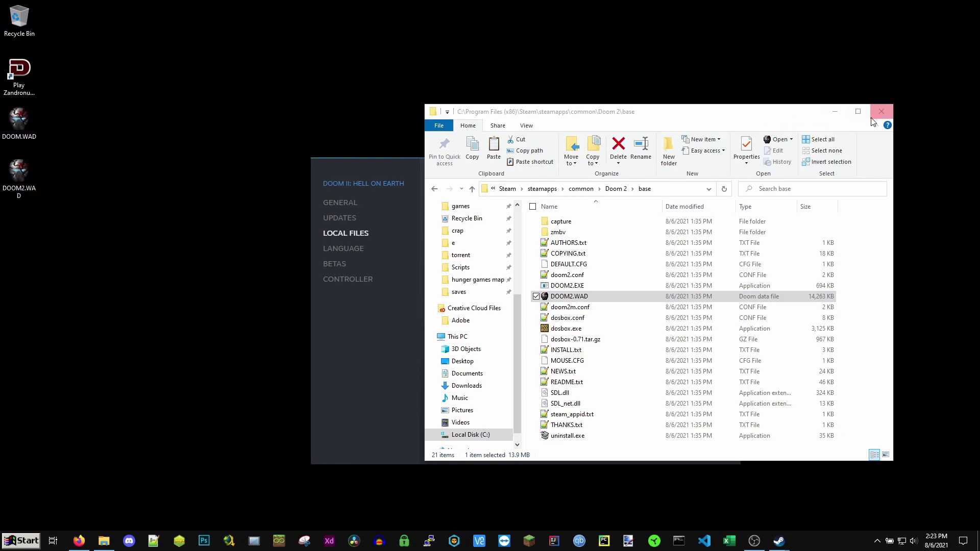
click(374, 175)
click(693, 118)
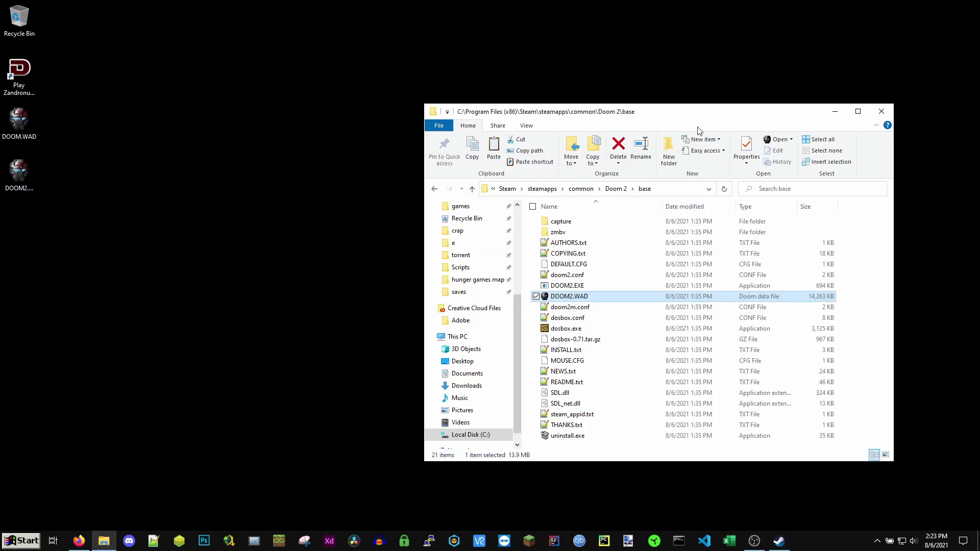
Navigate the folder window to the root of drive C:/.
drag(76, 257, 190, 232)
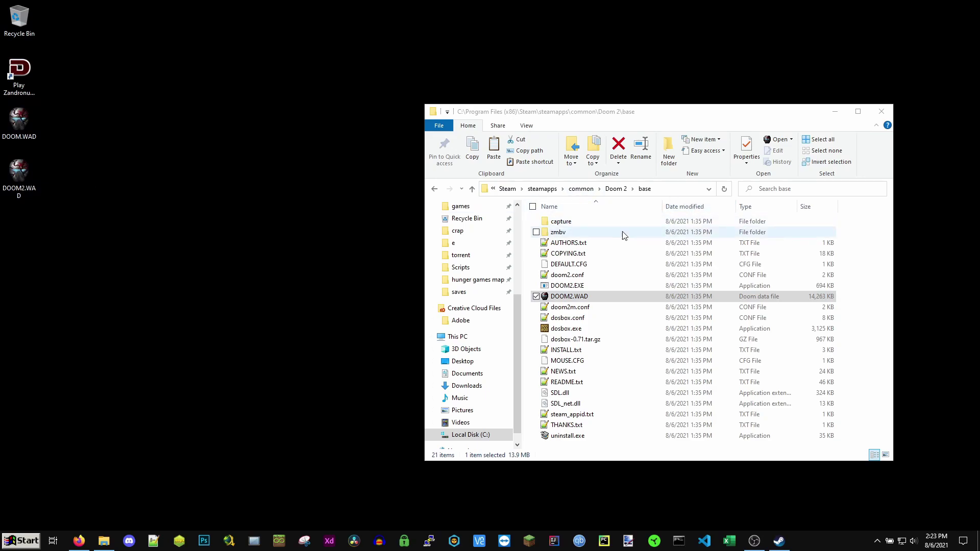
drag(632, 116, 631, 114)
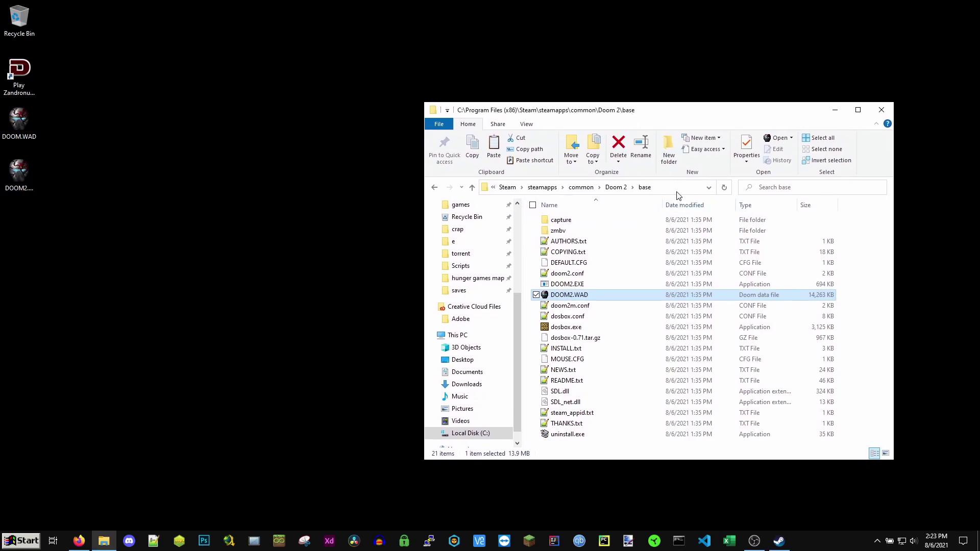
click(674, 189)
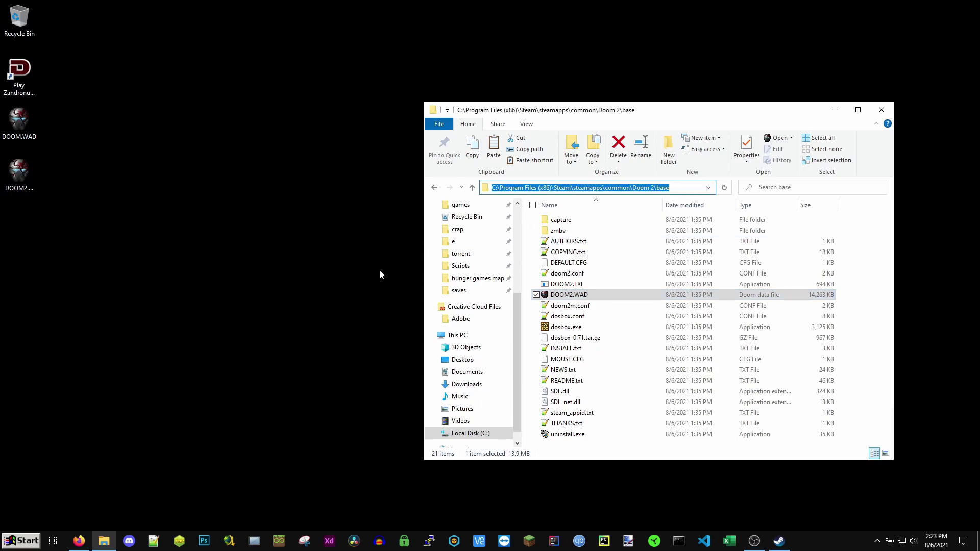
text(C:/)
key(Return)
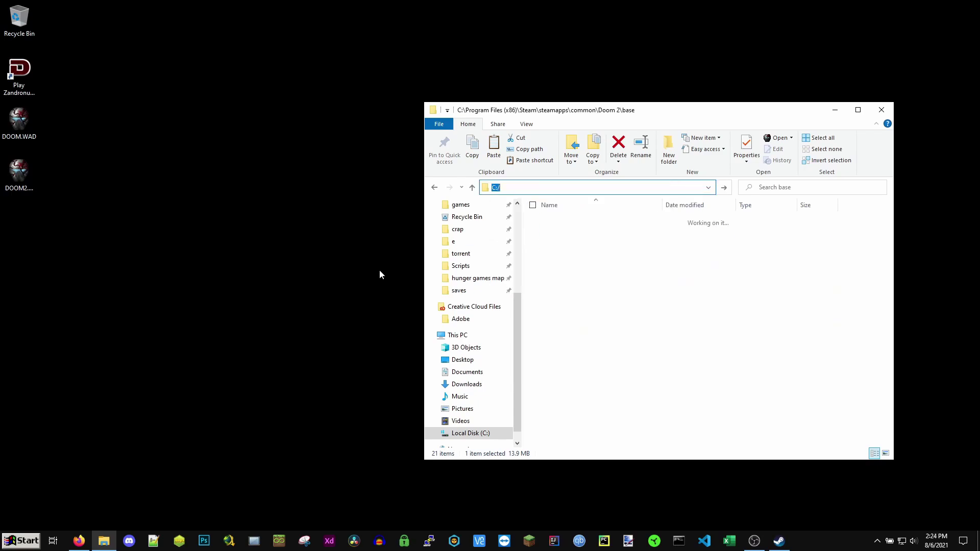
scroll(625, 321, down, 4)
scroll(653, 344, up, 4)
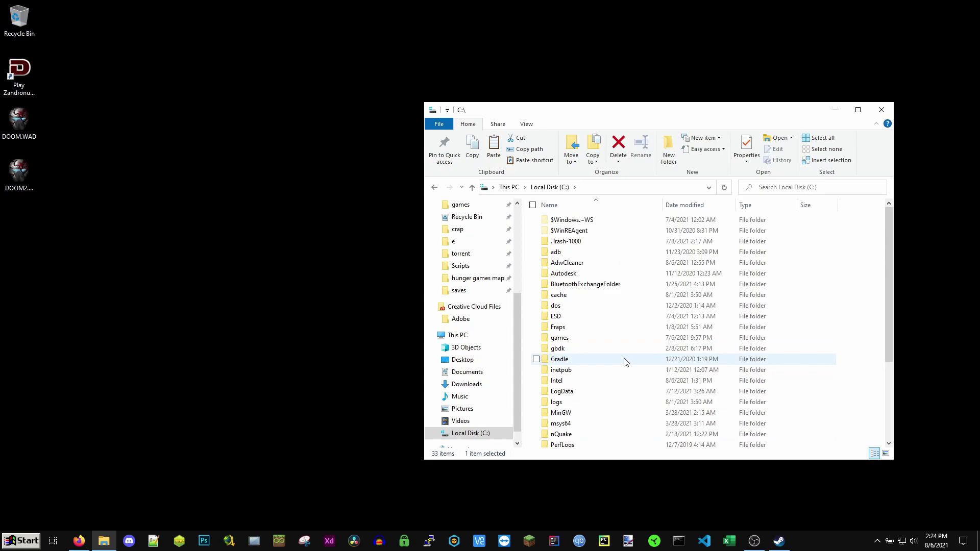
scroll(625, 361, down, 4)
Open Program Files (x86) > Zandronum > Doomseeker.
click(582, 281)
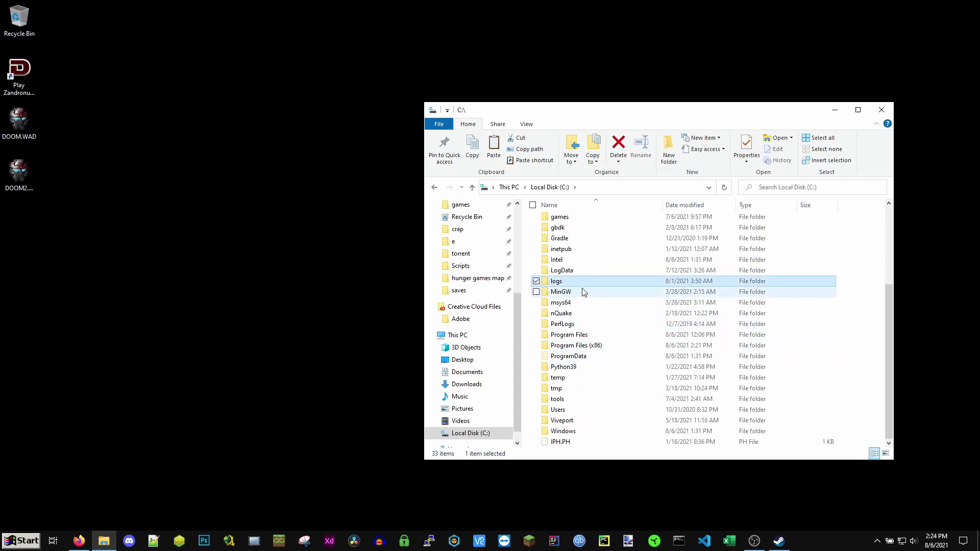
click(605, 348)
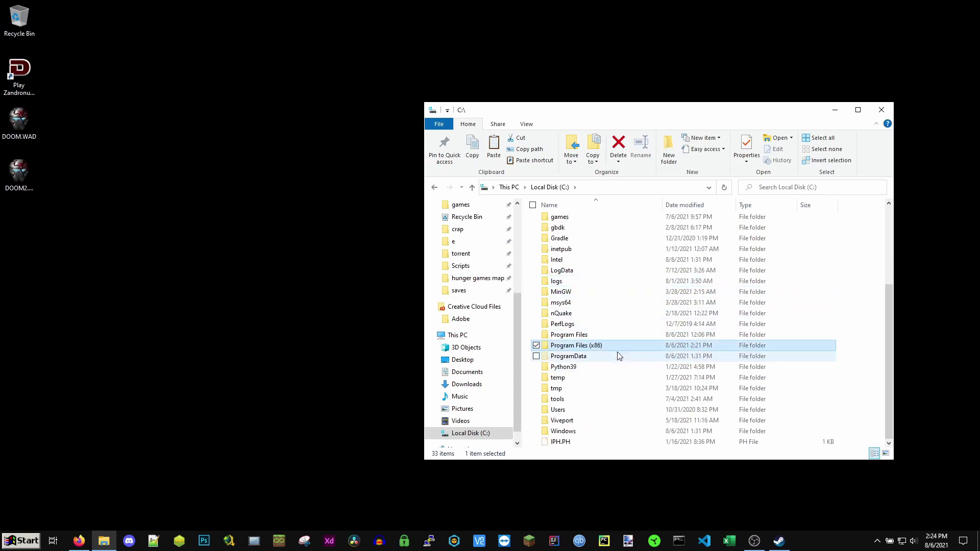
double_click(585, 349)
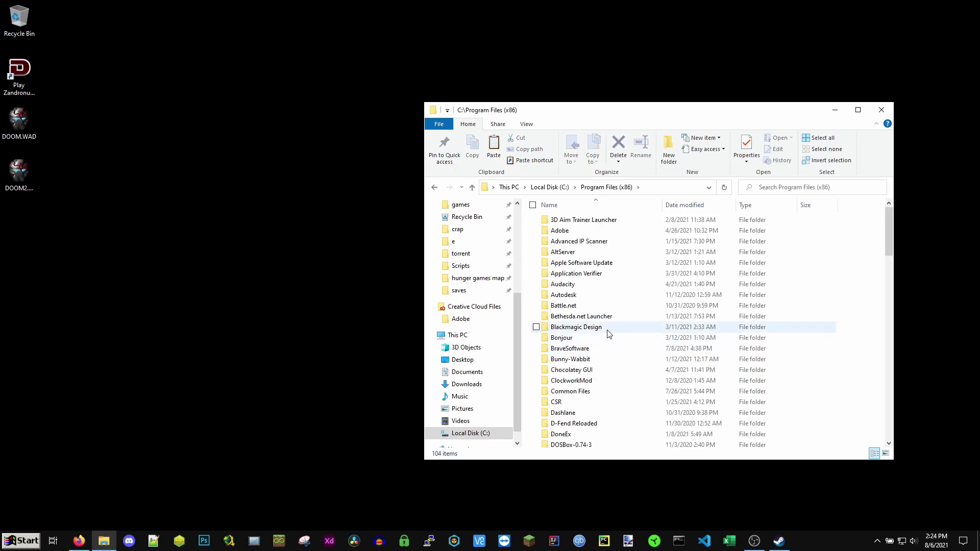
scroll(609, 333, down, 20)
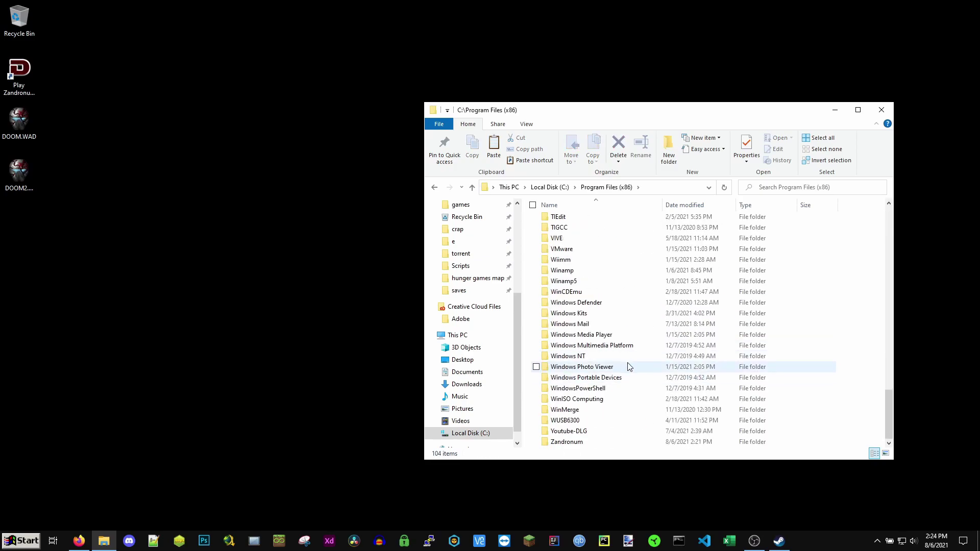
click(590, 443)
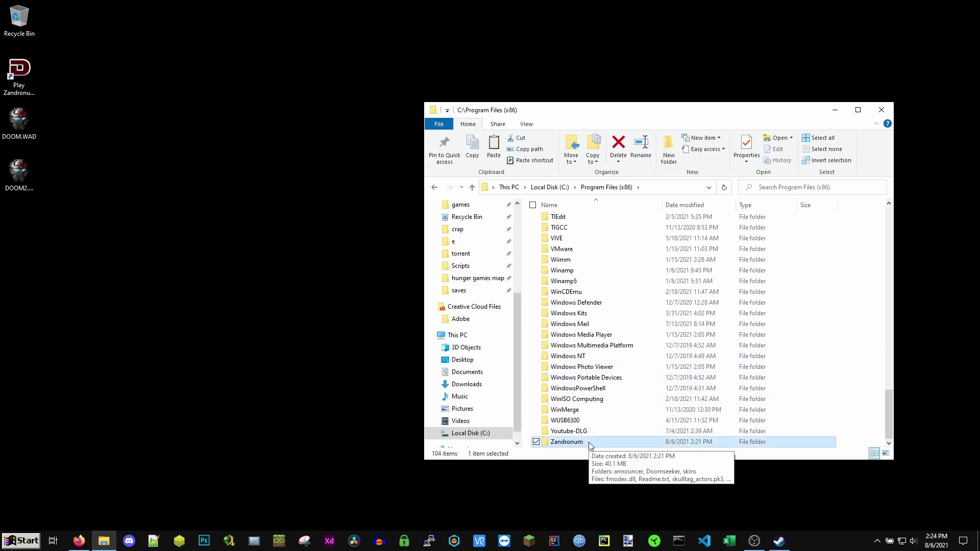
double_click(590, 443)
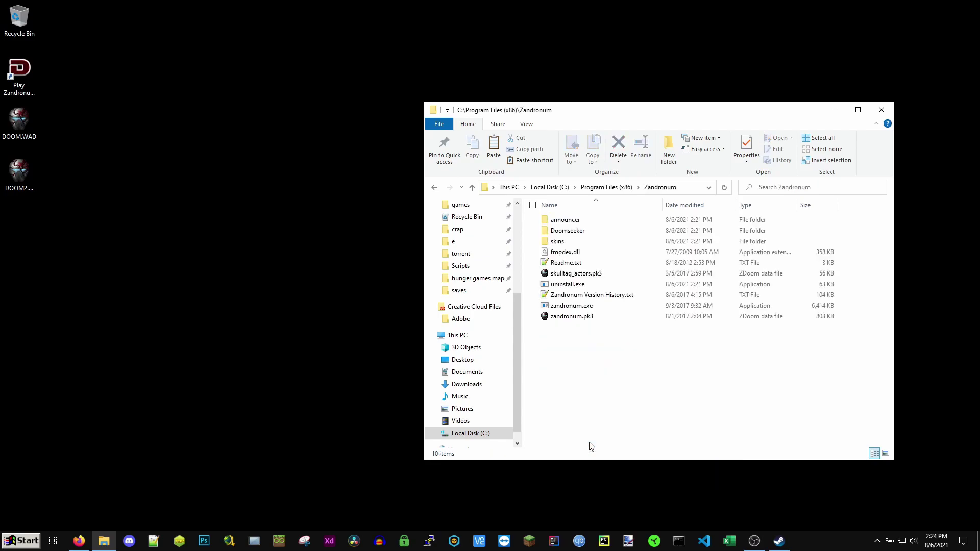
double_click(597, 231)
scroll(629, 318, down, 1)
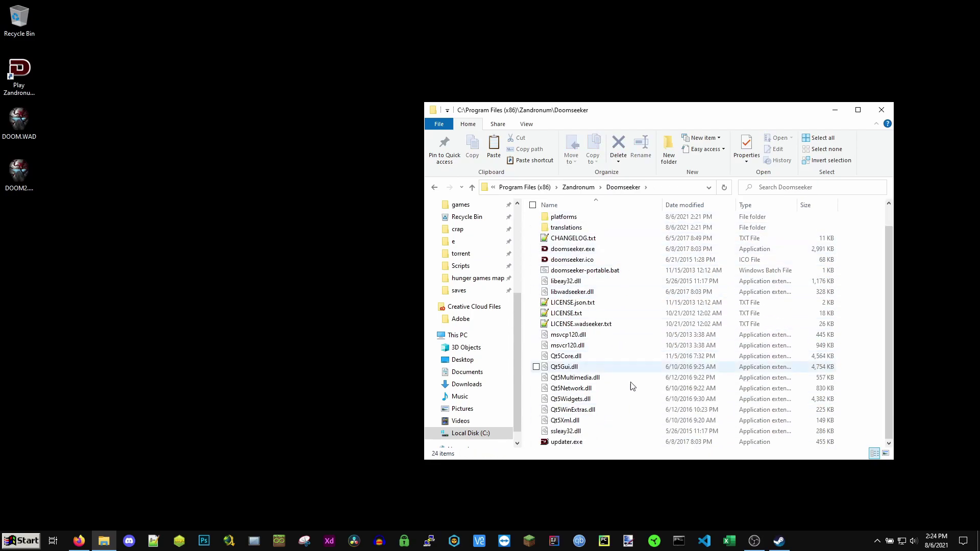
Move DOOM.WAD and DOOM2.WAD into the Doomseeker folder, granting administrator permission for both.
drag(125, 251, 533, 309)
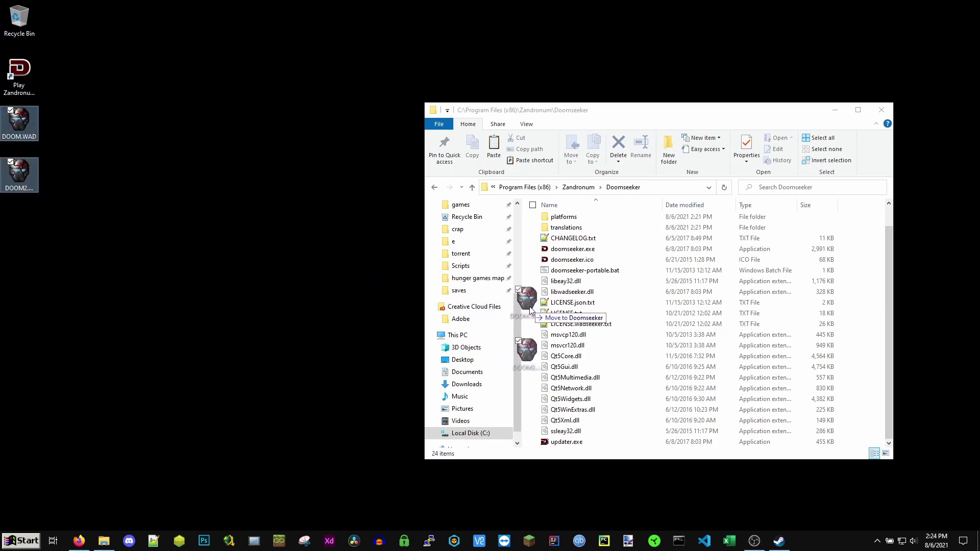
drag(529, 309, 529, 309)
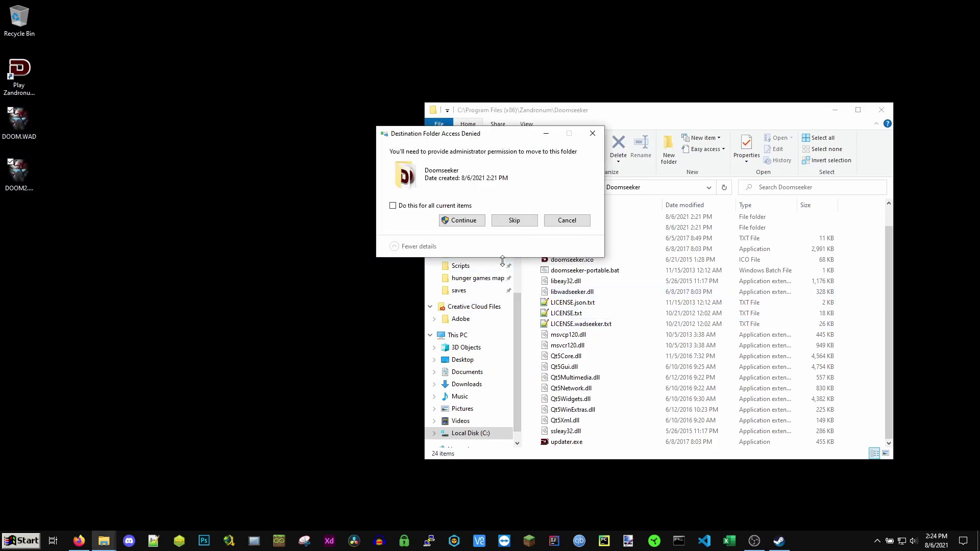
click(462, 220)
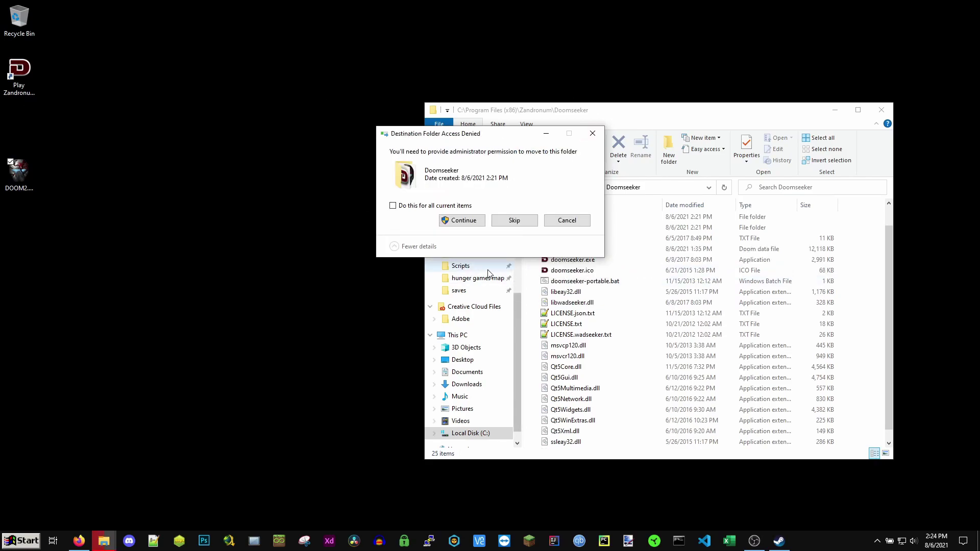
click(462, 220)
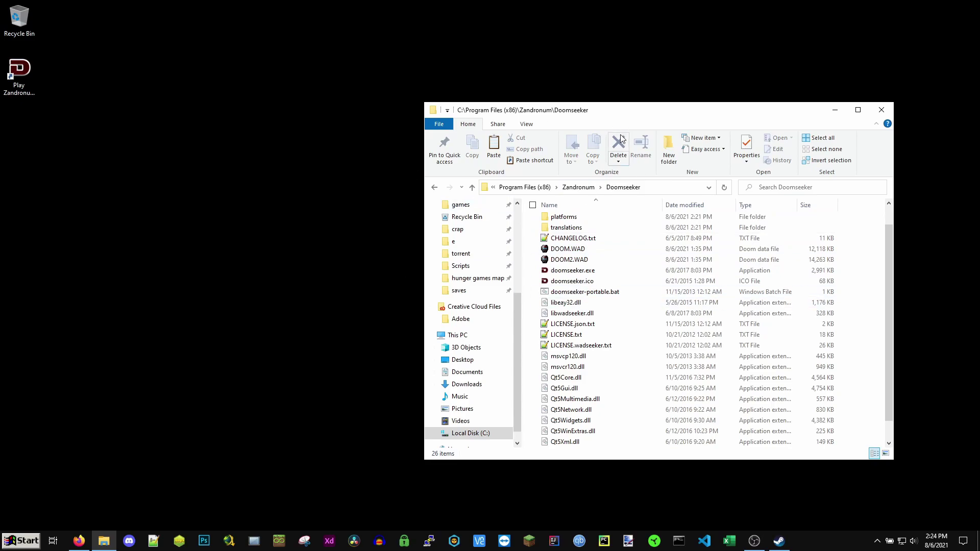
Enlarge the folder window and confirm DOOM2.WAD and the folder's full path.
mouse_move(620, 102)
mouse_down()
mouse_move(623, 121)
mouse_move(627, 94)
mouse_up()
scroll(587, 283, up, 1)
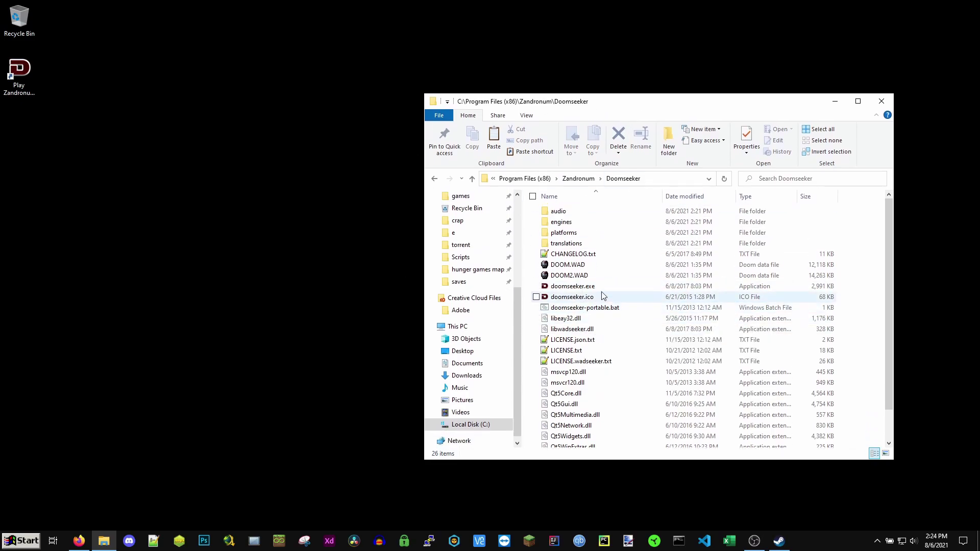
scroll(589, 281, down, 1)
scroll(592, 277, up, 1)
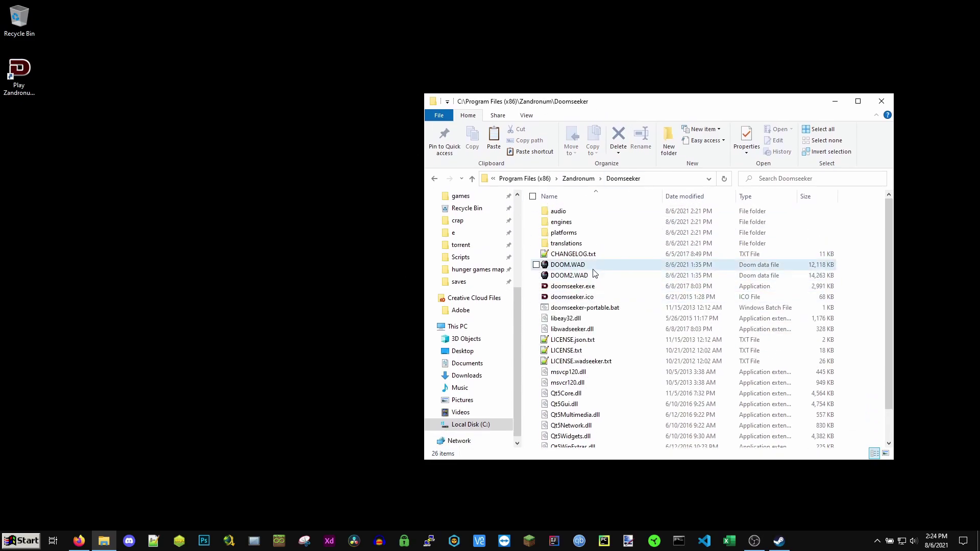
click(591, 277)
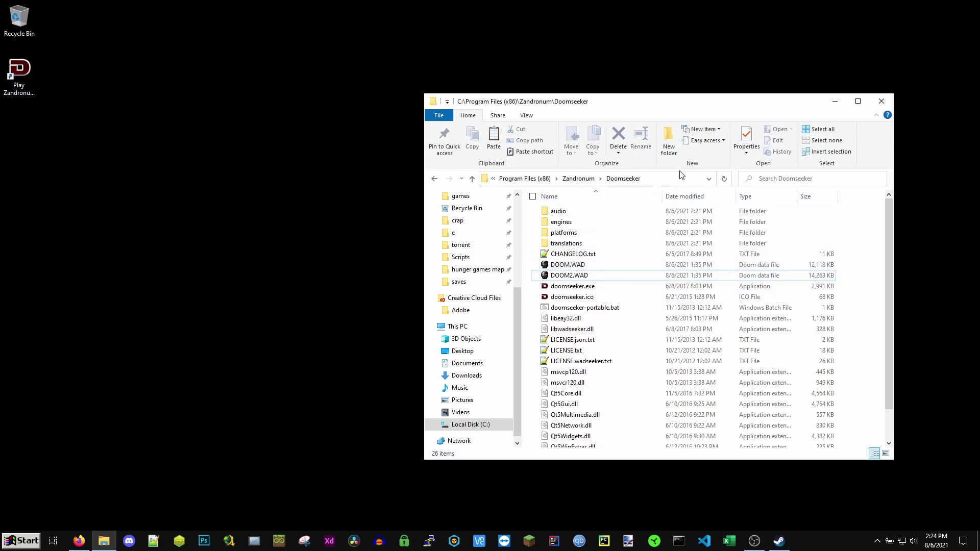
click(517, 179)
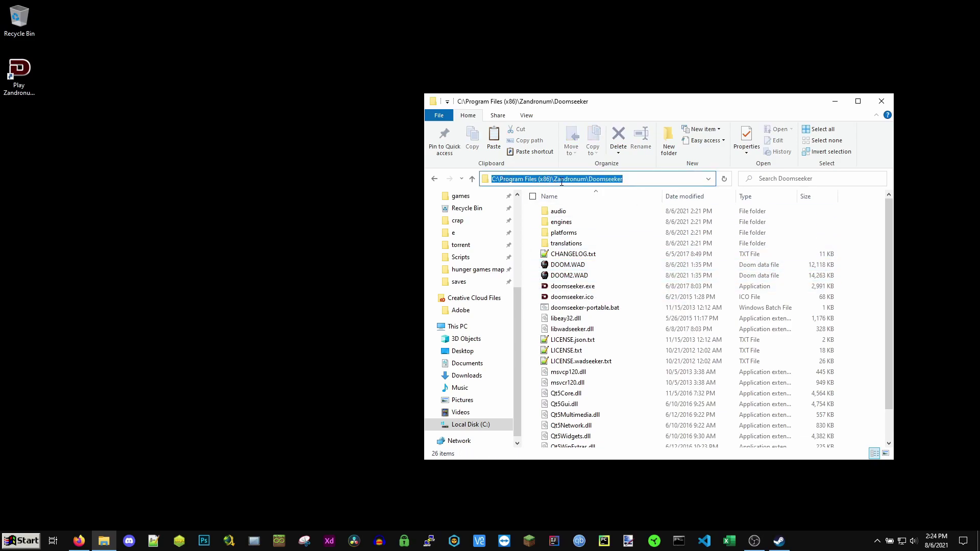
click(528, 268)
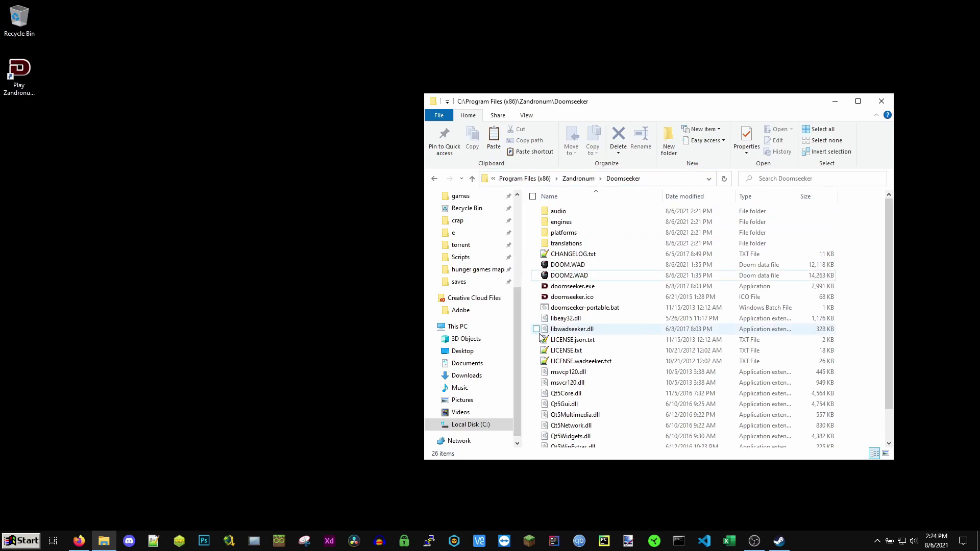
scroll(561, 347, down, 1)
scroll(612, 368, up, 1)
Launch Doomseeker from Play Zandronum, skip welcome and configuration, then install updates and restart.
click(881, 101)
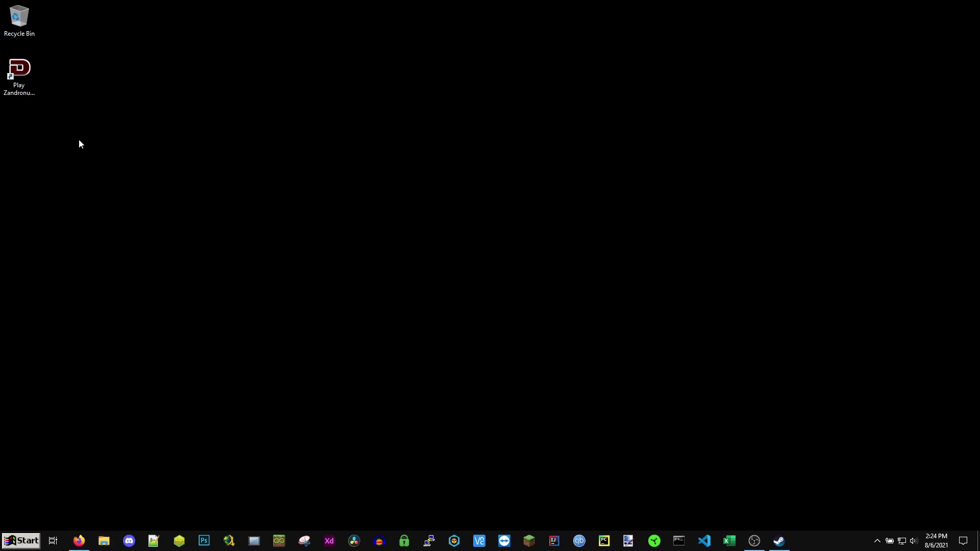
double_click(12, 94)
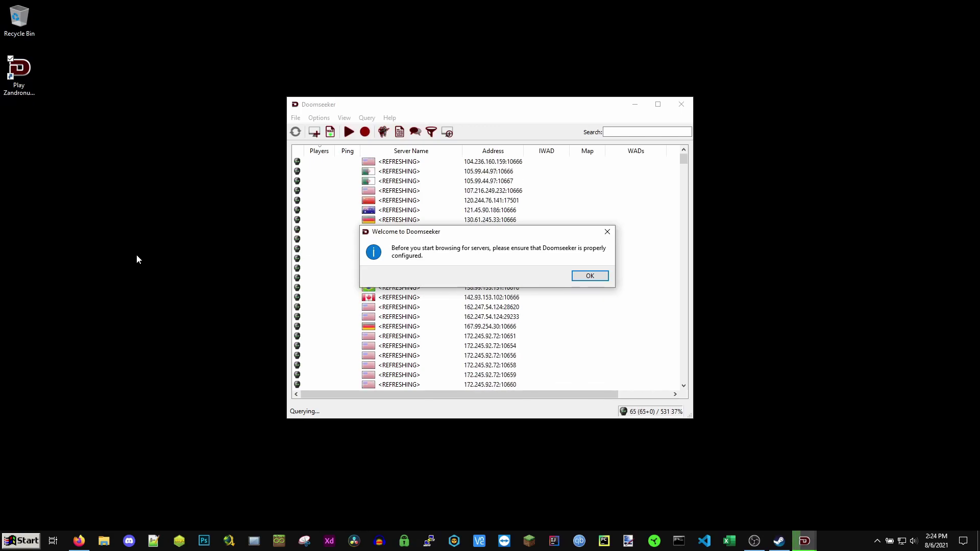
click(589, 276)
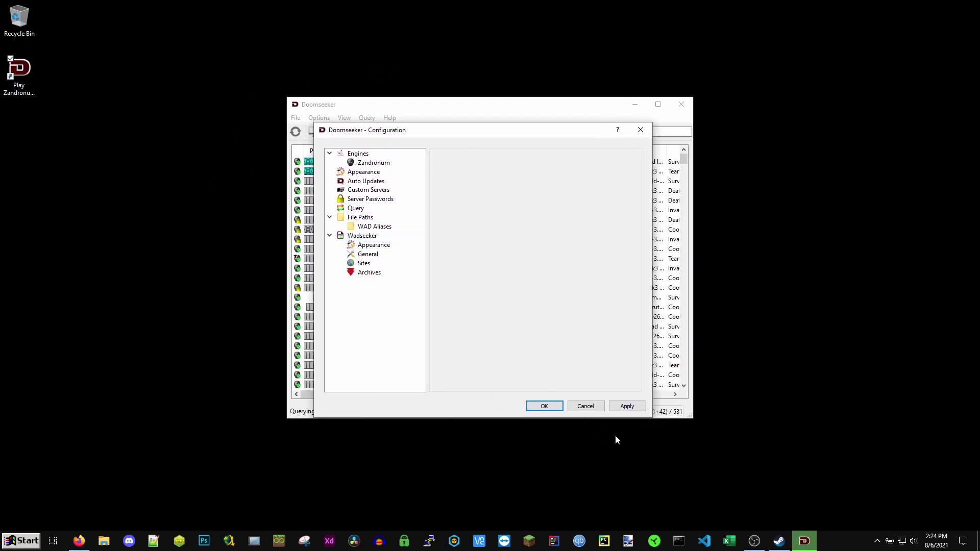
click(640, 130)
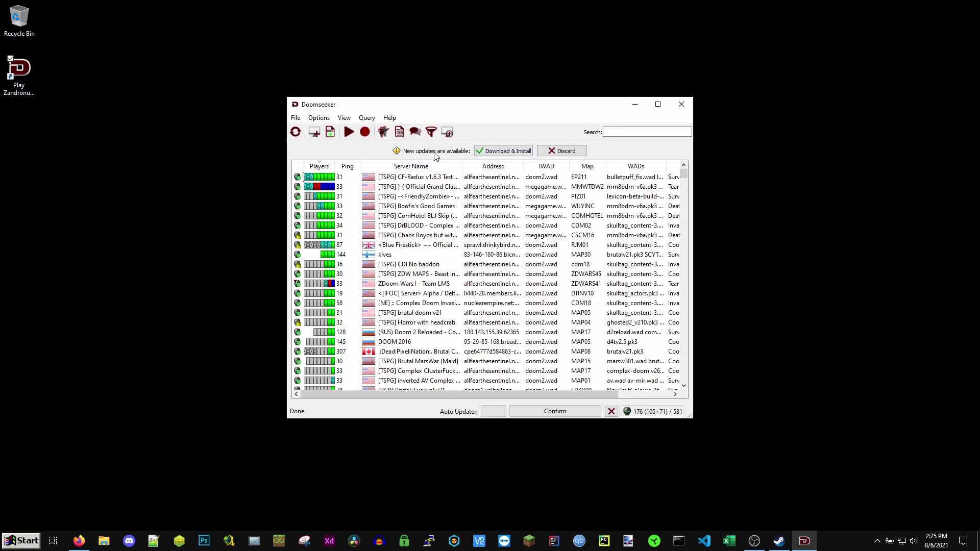
click(492, 154)
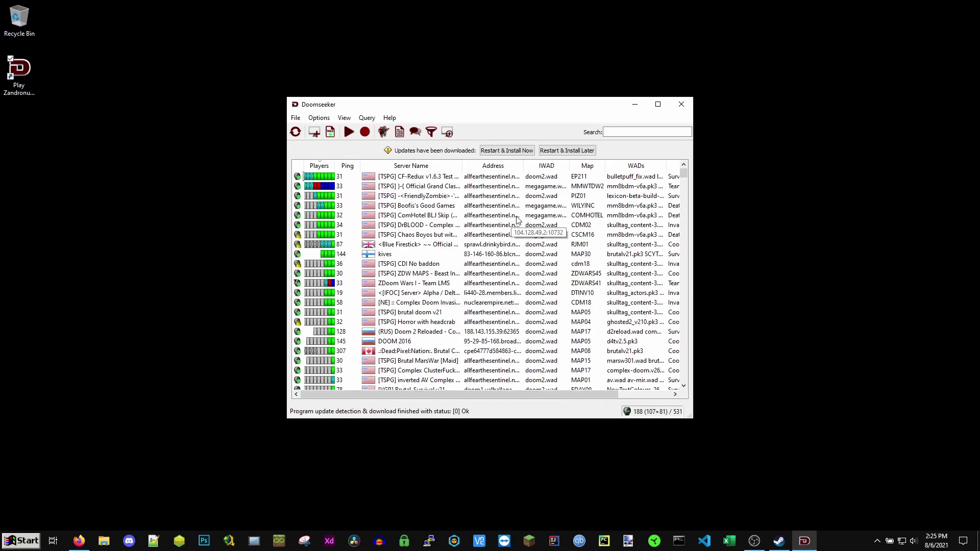
click(504, 151)
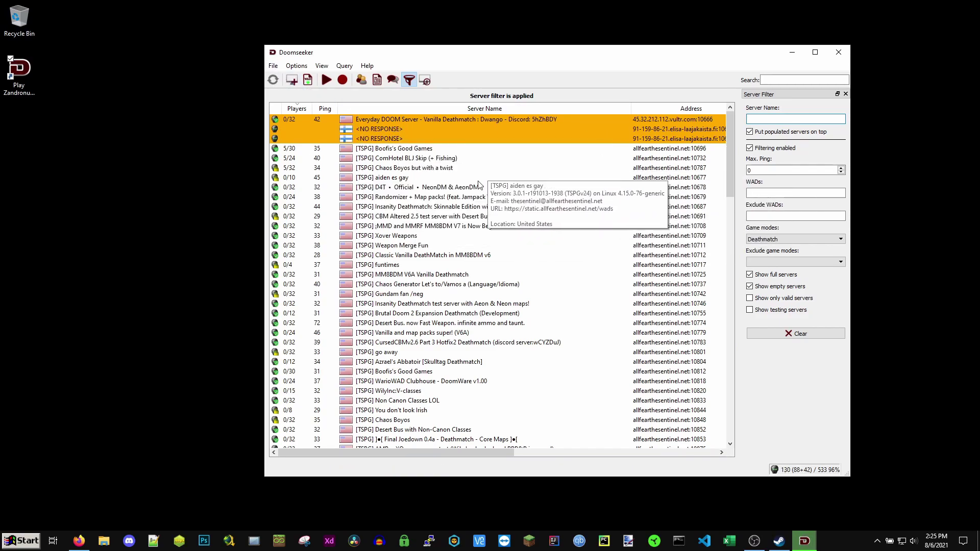
Click through a few servers in the list, then choose File > Create Game.
click(562, 215)
click(535, 294)
click(482, 167)
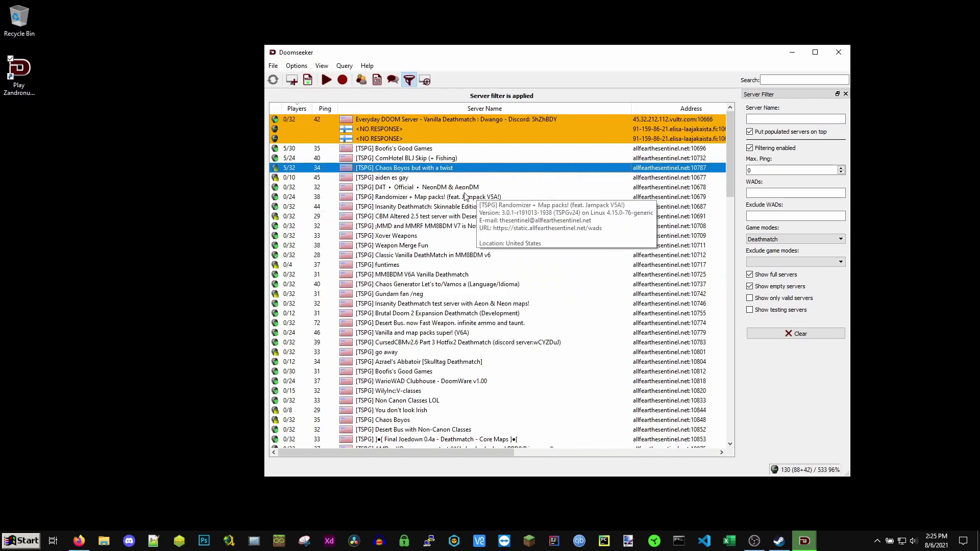
click(273, 66)
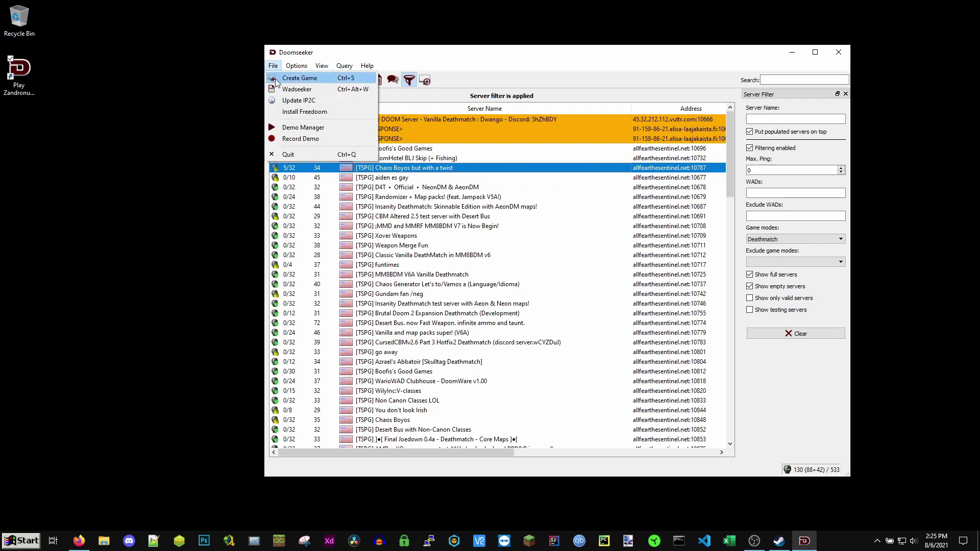
click(299, 78)
Set the game mode to Play offline and inspect the IWAD choice and path.
click(299, 125)
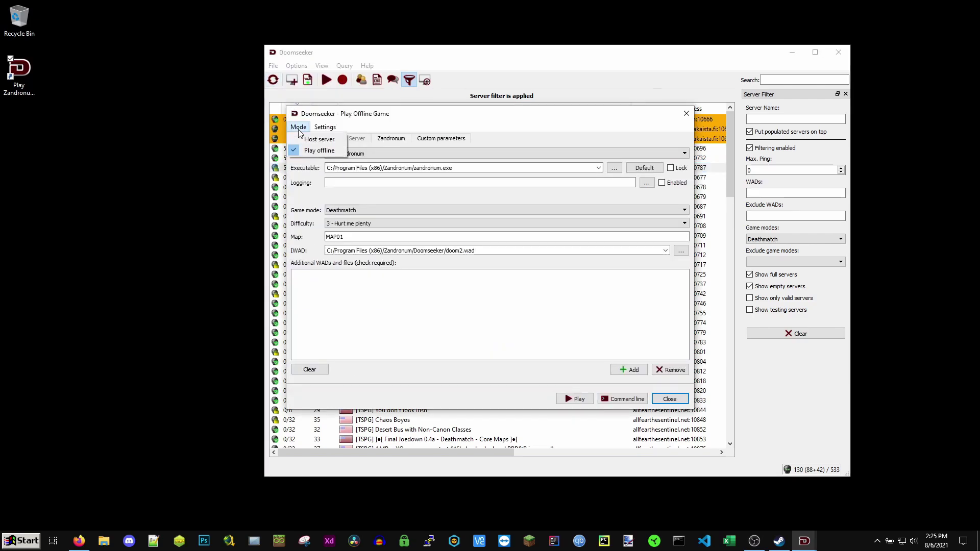
click(302, 151)
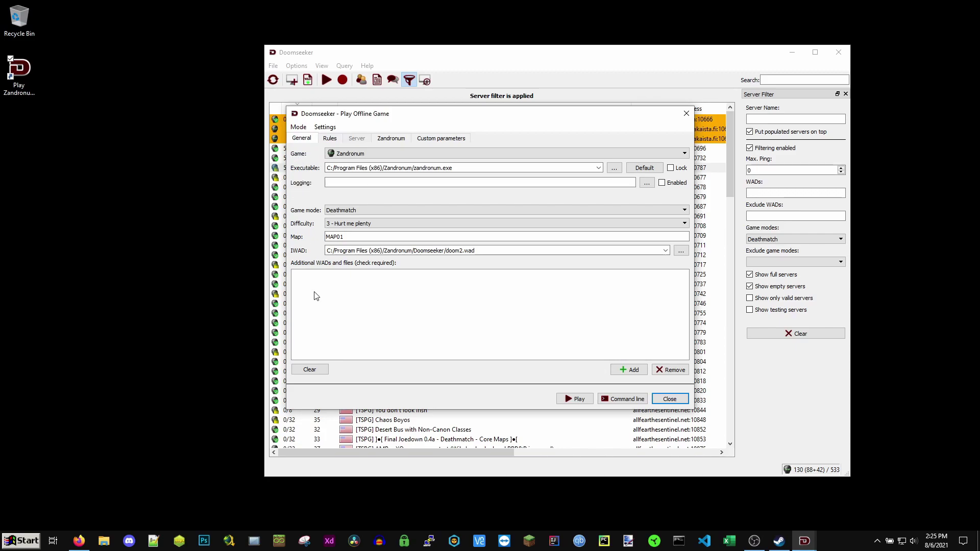
click(665, 250)
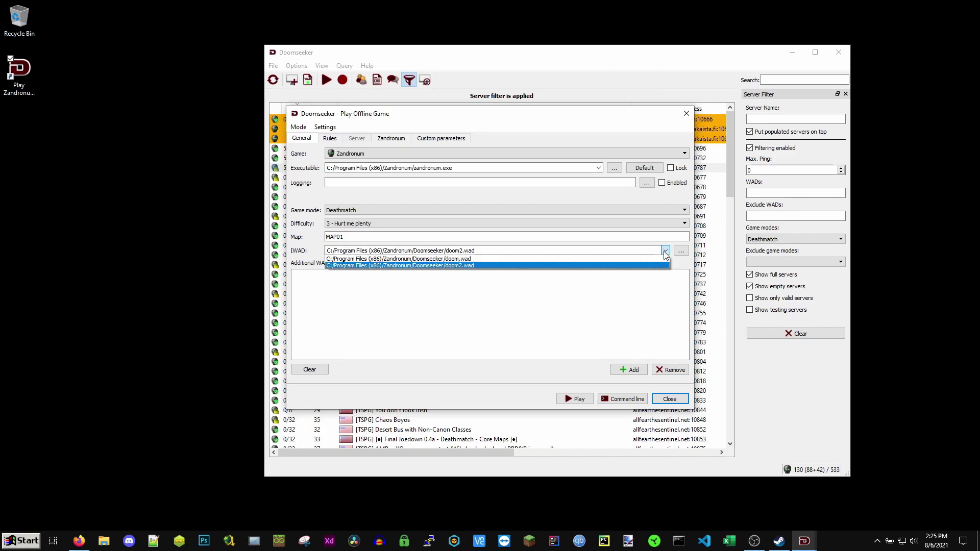
click(482, 270)
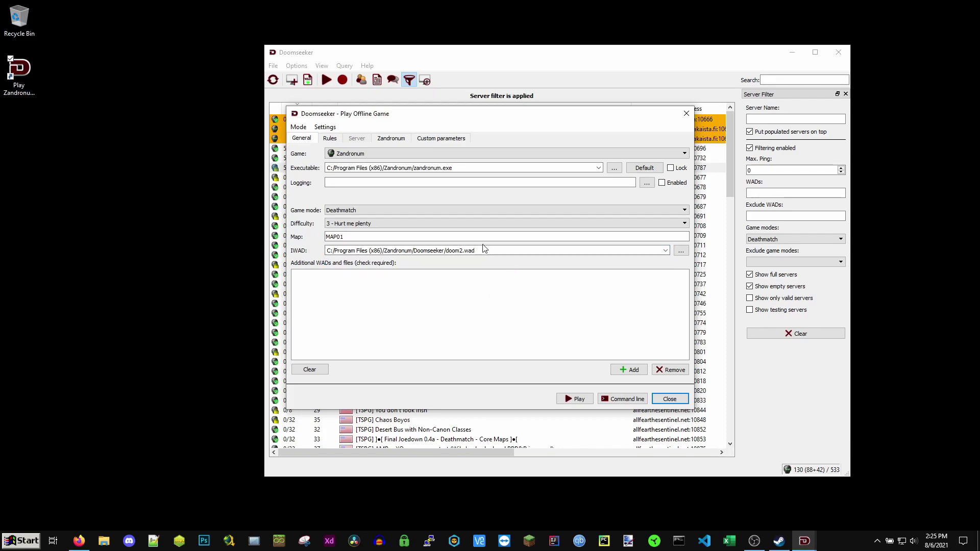
click(516, 253)
drag(511, 250, 392, 250)
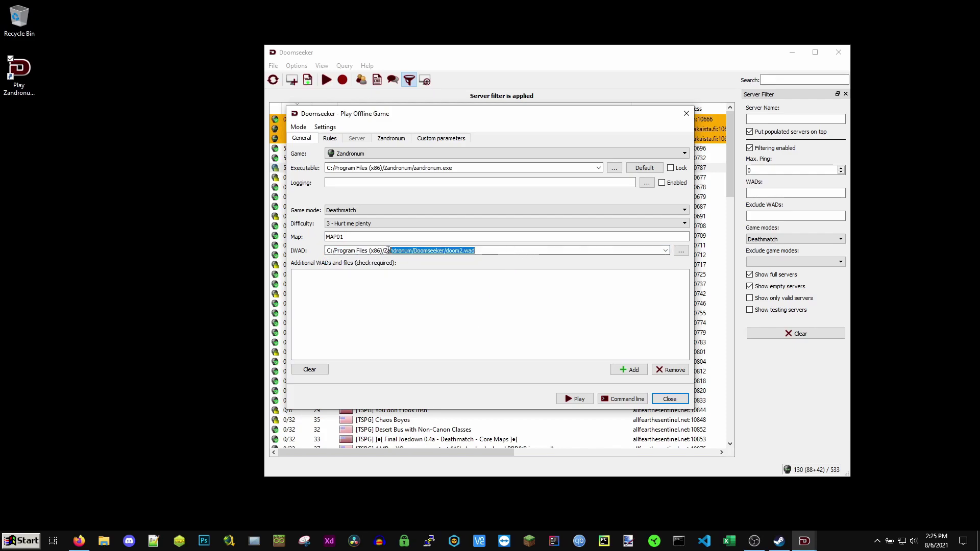
key(End)
Switch the IWAD to doom.wad, keep offline mode, and launch the game.
click(666, 250)
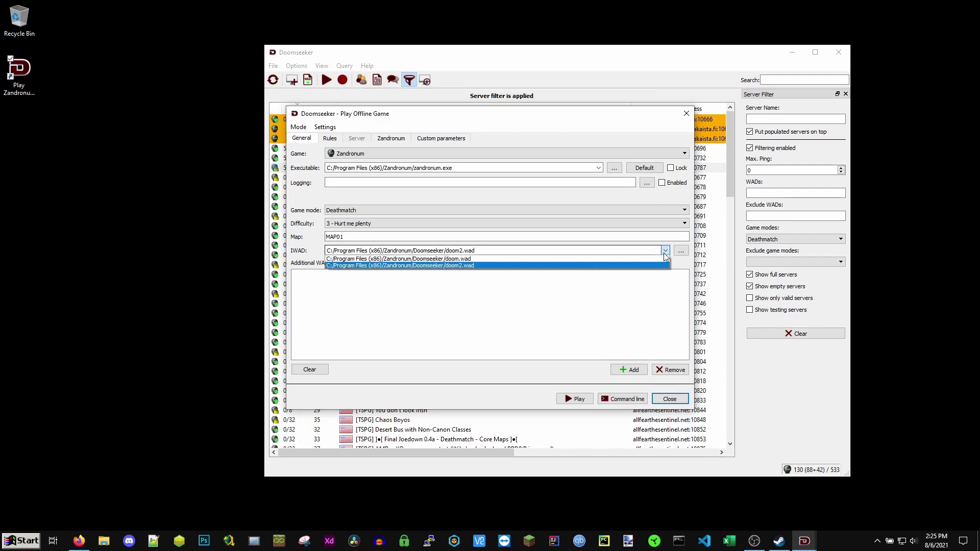
click(480, 259)
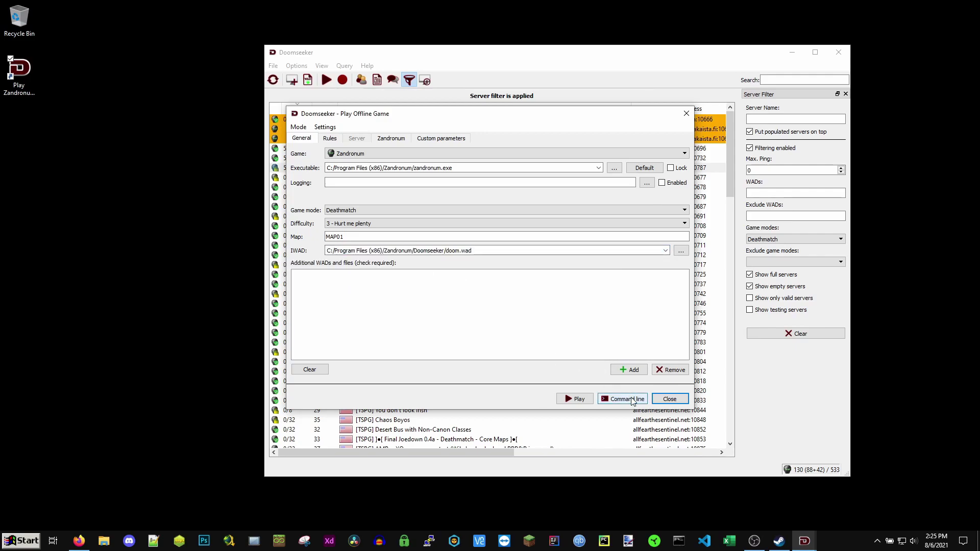
click(298, 127)
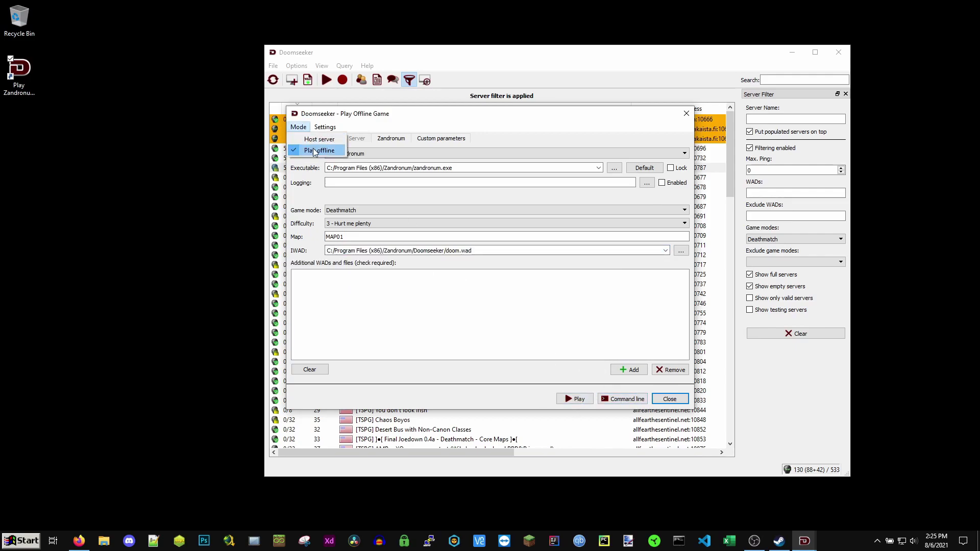
click(495, 344)
key(Return)
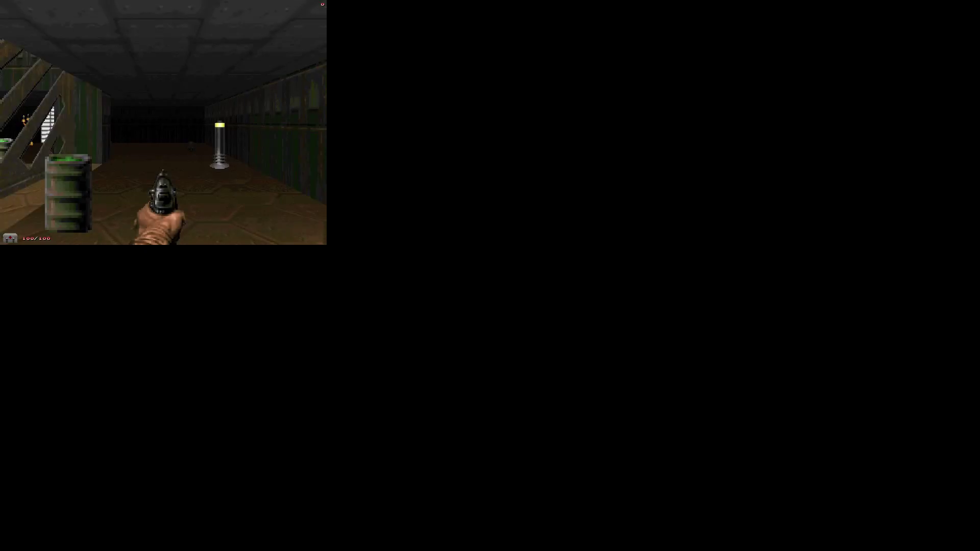
Walk and turn around the level with the arrow keys, then bring up the DOOM main menu.
key(Left)
key(Right)
key(Up)
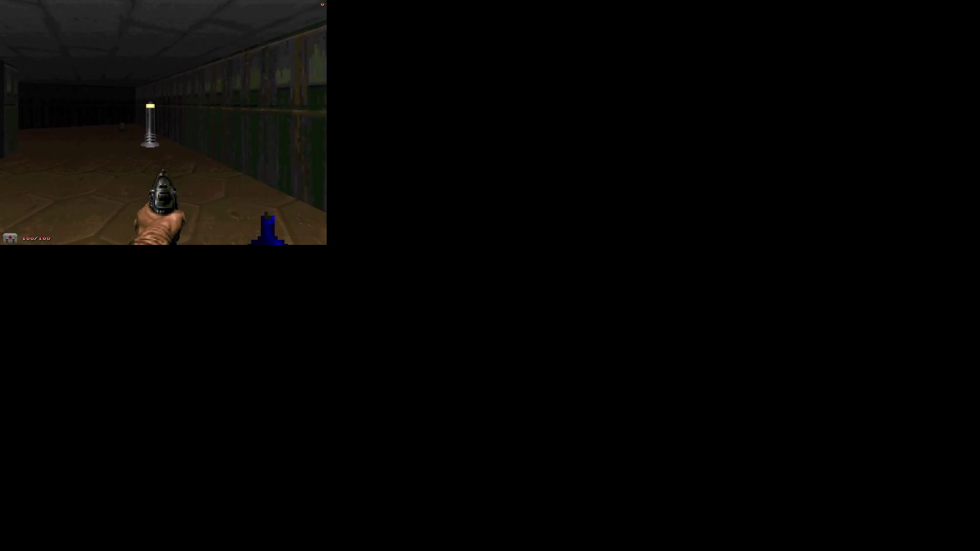
key(Right)
key(Escape)
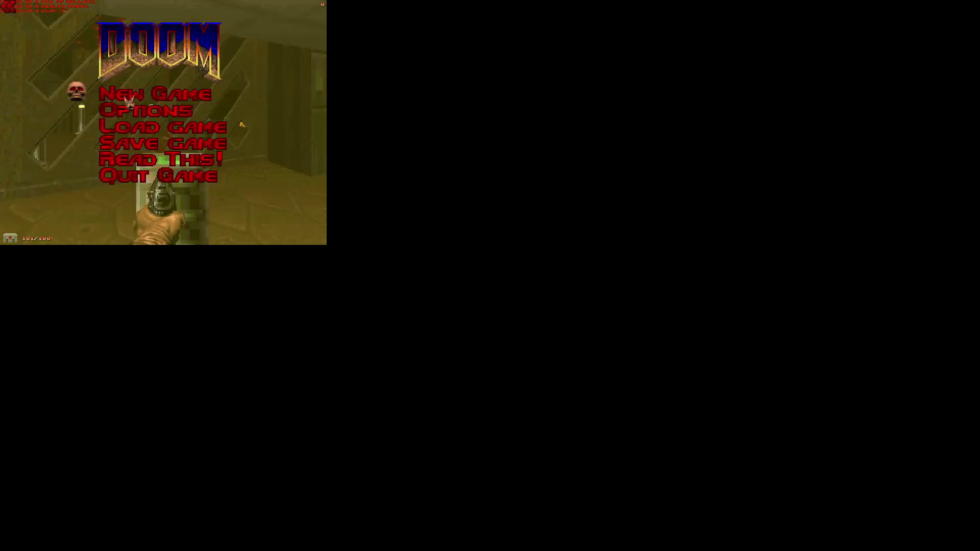
Toggle the DOOM main menu closed and open again while turning the view.
key(Escape)
key(Right)
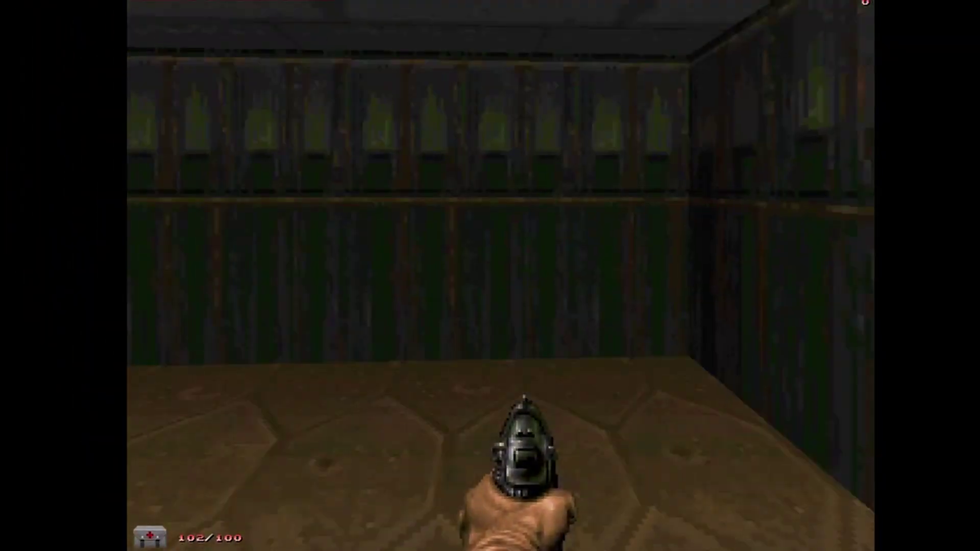
key(Left)
key(Escape)
key(Escape)
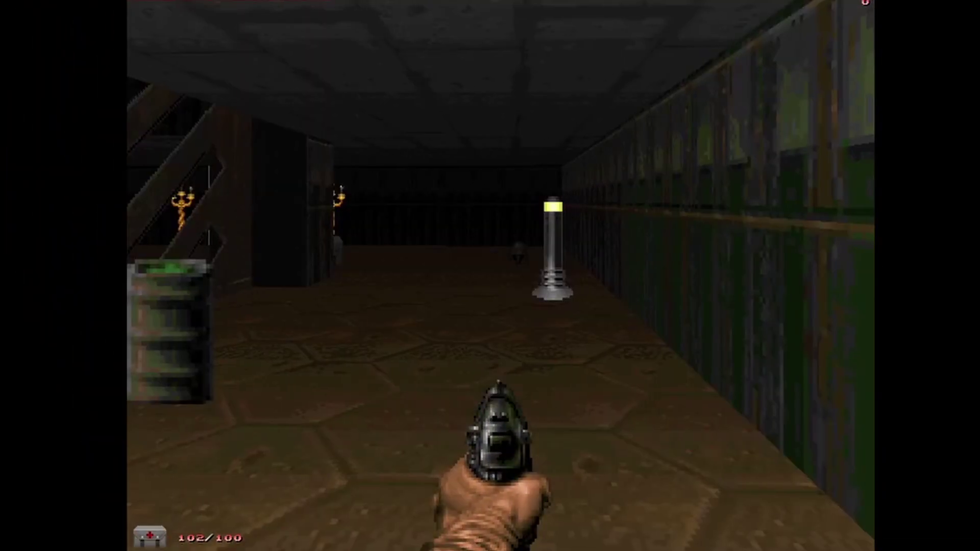
key(Right)
key(Escape)
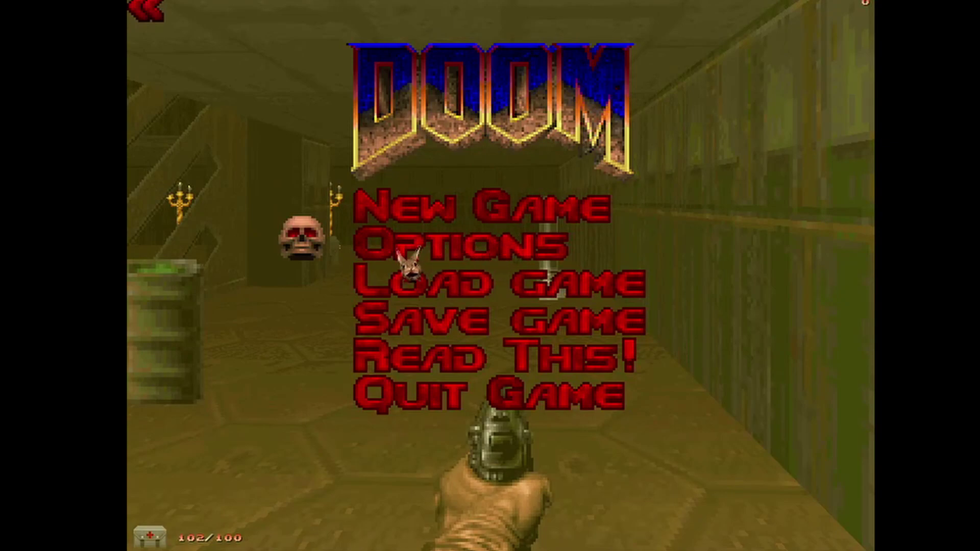
In Options > Sound Options, drag the sounds, menu and music volume sliders down to 0.0.
click(403, 250)
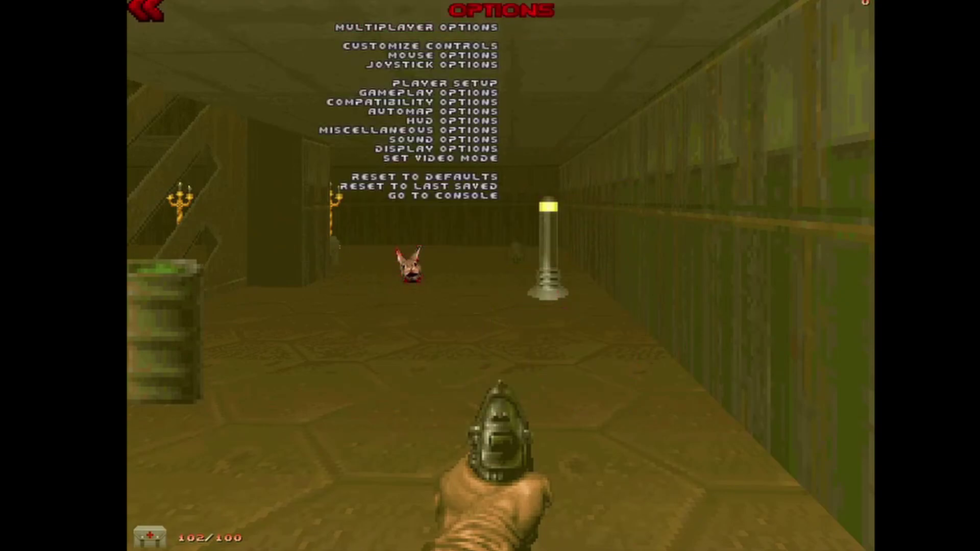
click(444, 142)
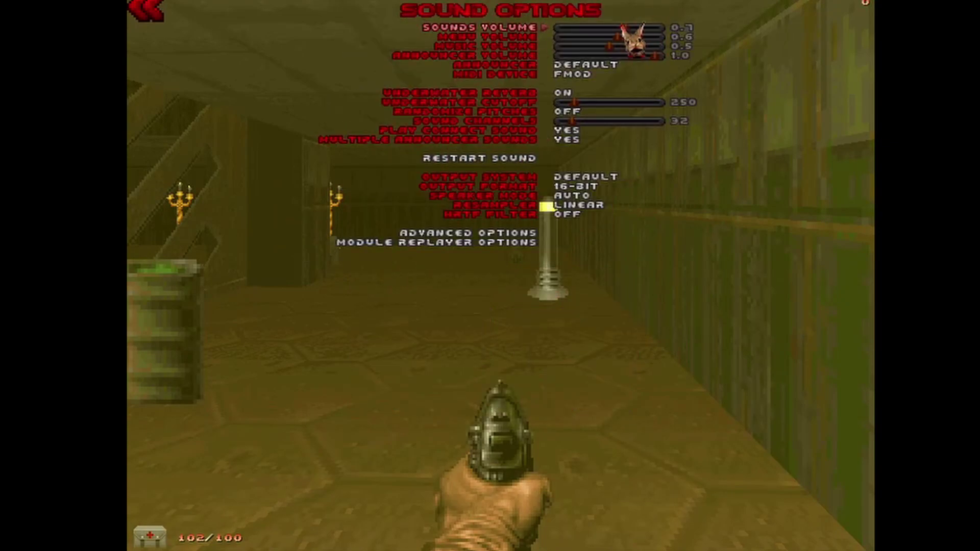
drag(614, 36, 569, 46)
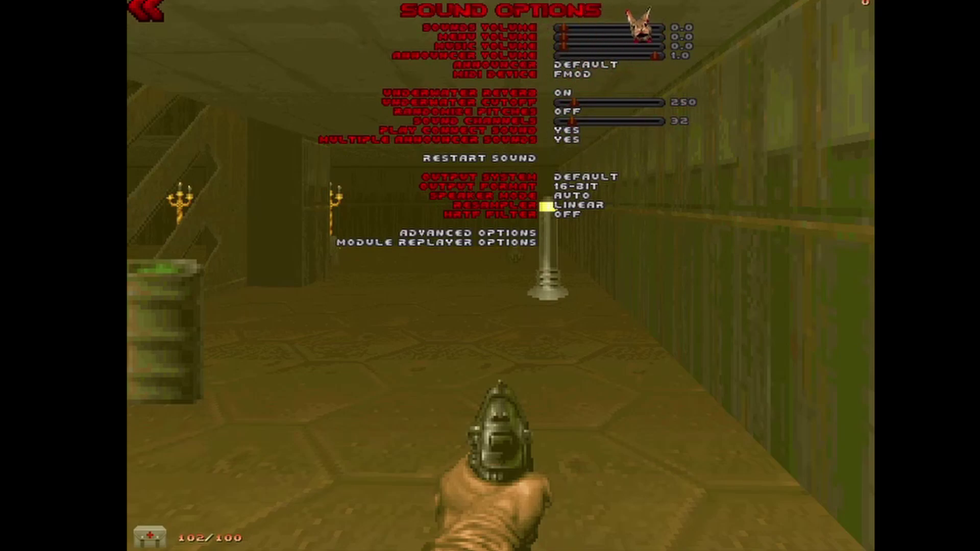
Recheck the Sound Options volumes, then close the menus and resume play.
key(Escape)
key(Escape)
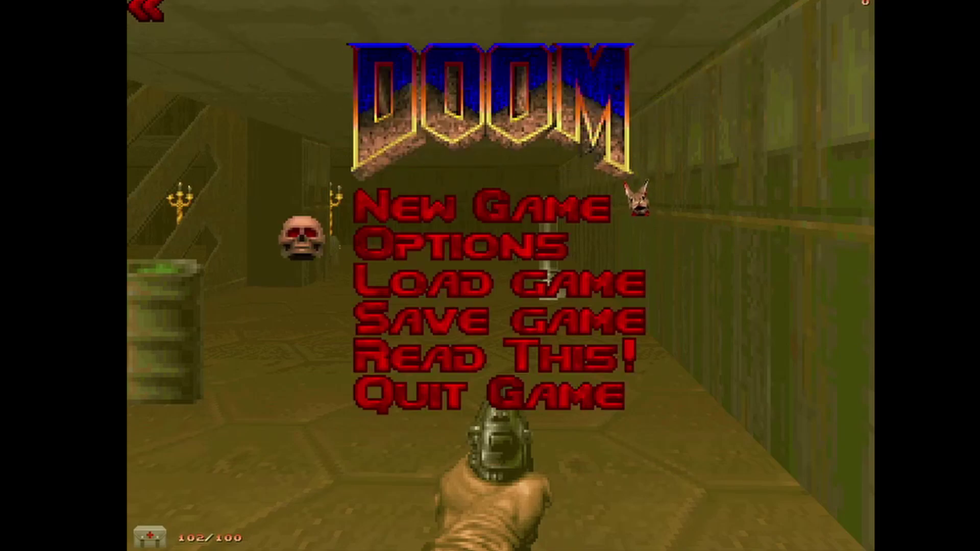
click(408, 246)
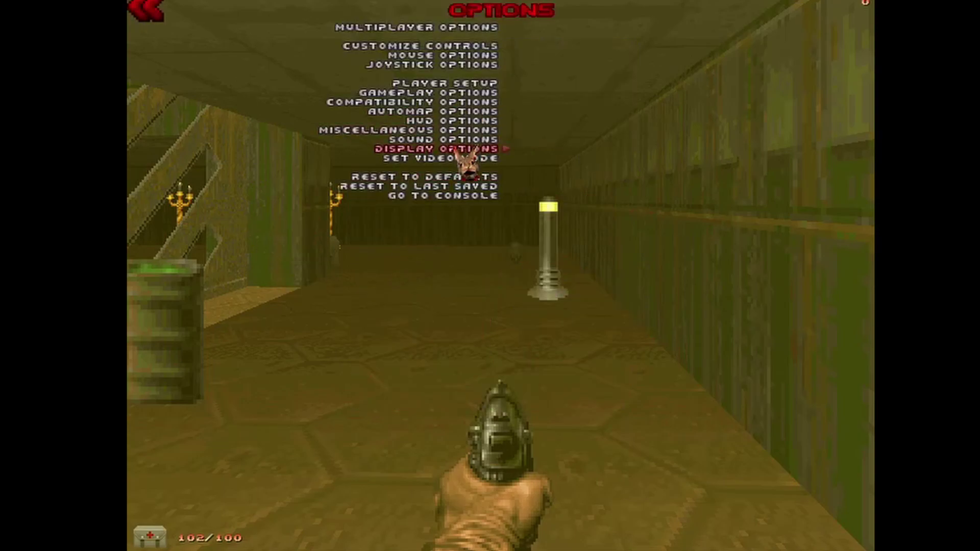
click(462, 139)
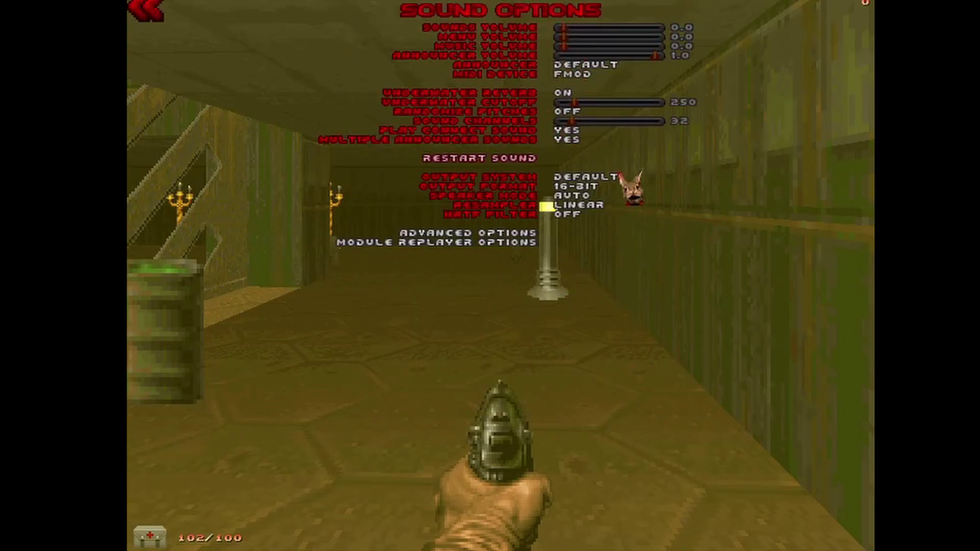
key(Escape)
key(Escape)
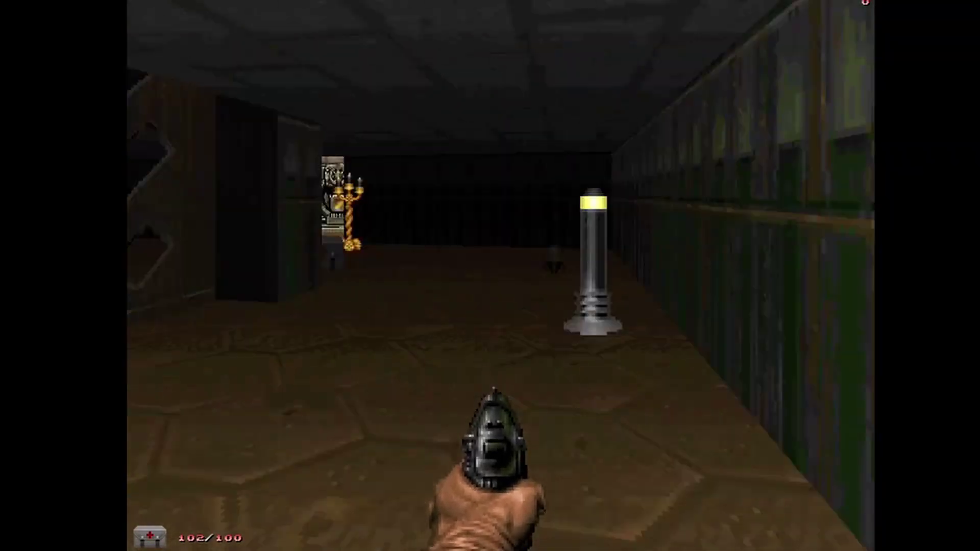
key(Escape)
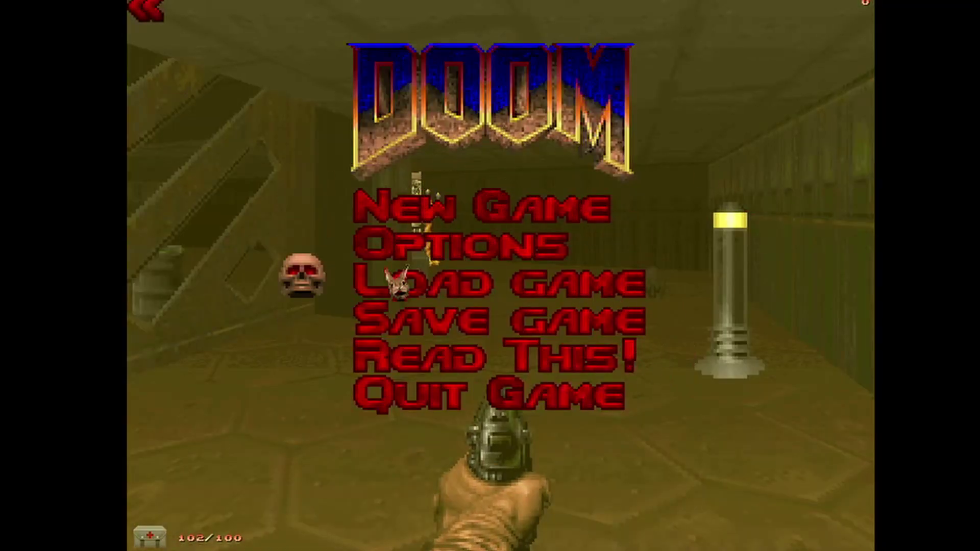
Reopen the Options menu from the main menu.
click(464, 249)
key(Escape)
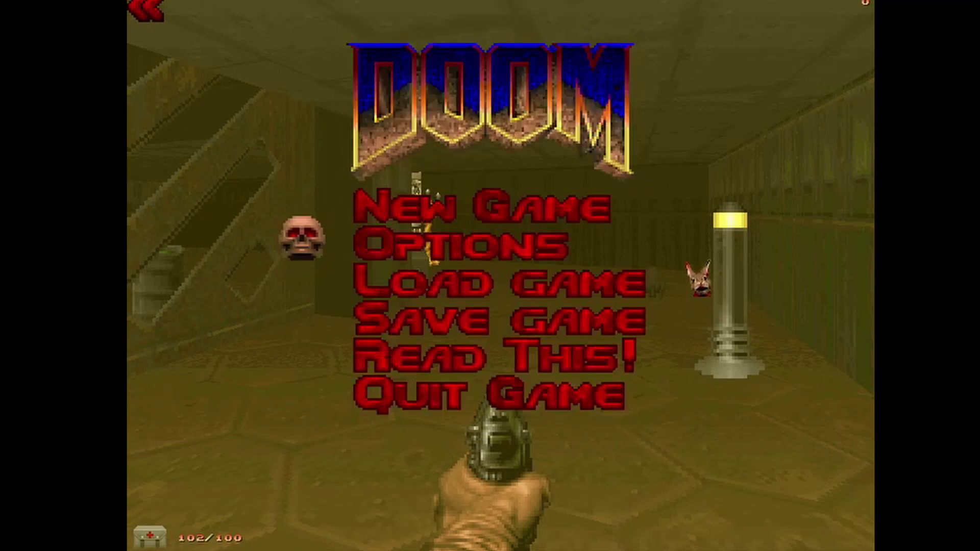
key(Return)
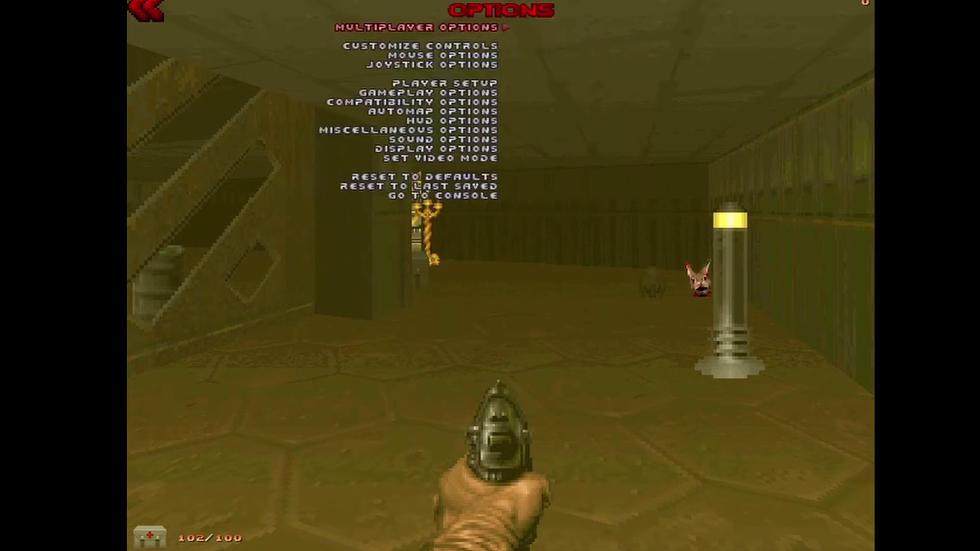
key(Escape)
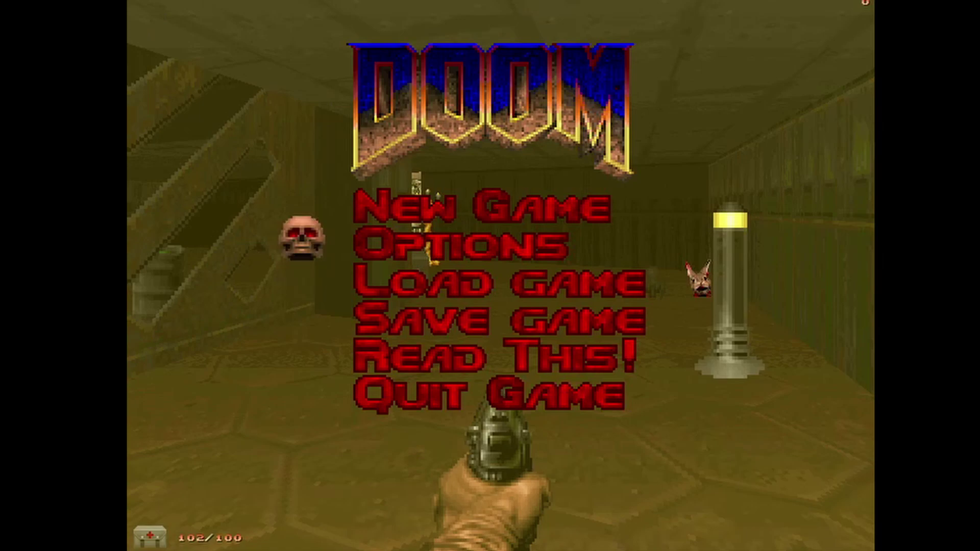
key(Return)
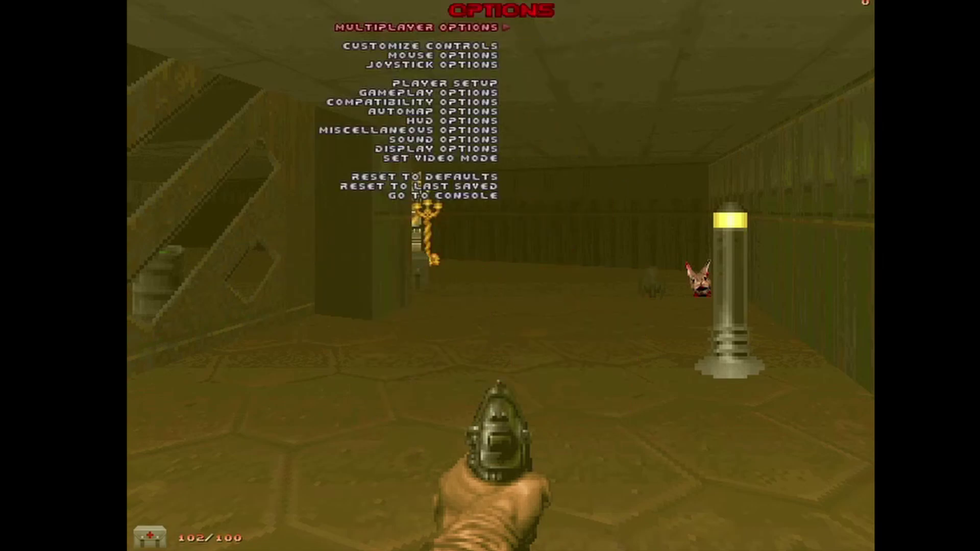
Check Display Options, then open the Set Video Mode screen.
key(Down)
key(Down)
key(Up)
key(Up)
key(Down)
key(Down)
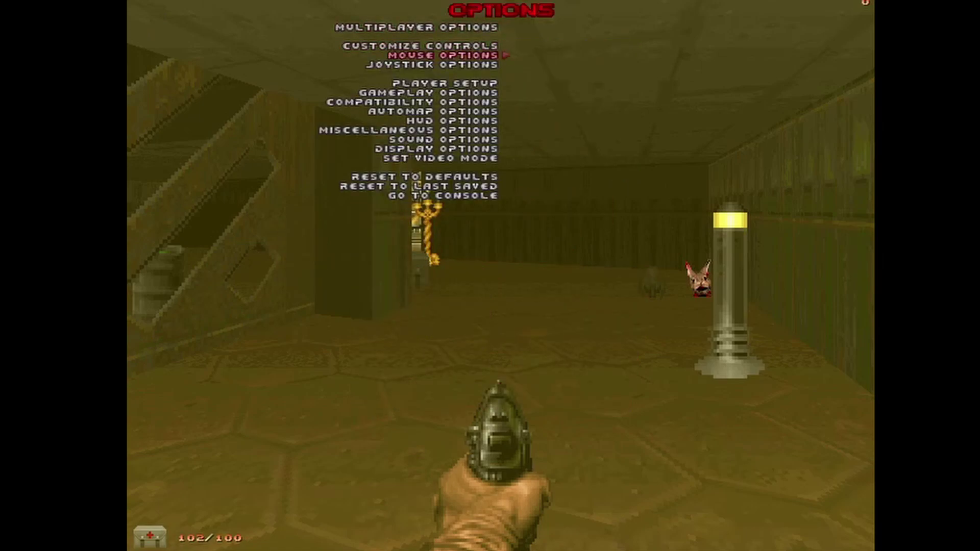
key(Down)
key(Down)
key(Down)
key(Down)
key(Down)
key(Down)
key(Down)
key(Down)
key(Down)
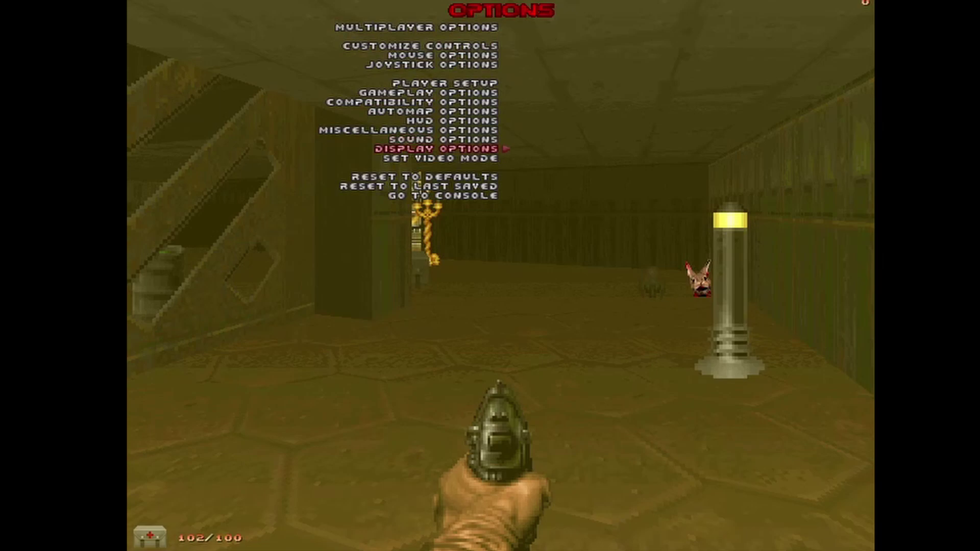
key(Return)
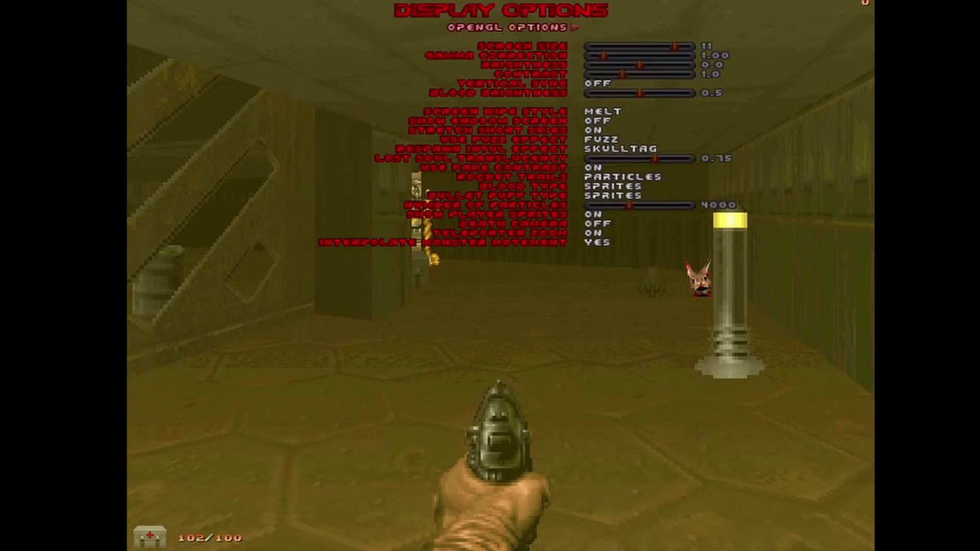
key(Escape)
key(Down)
key(Return)
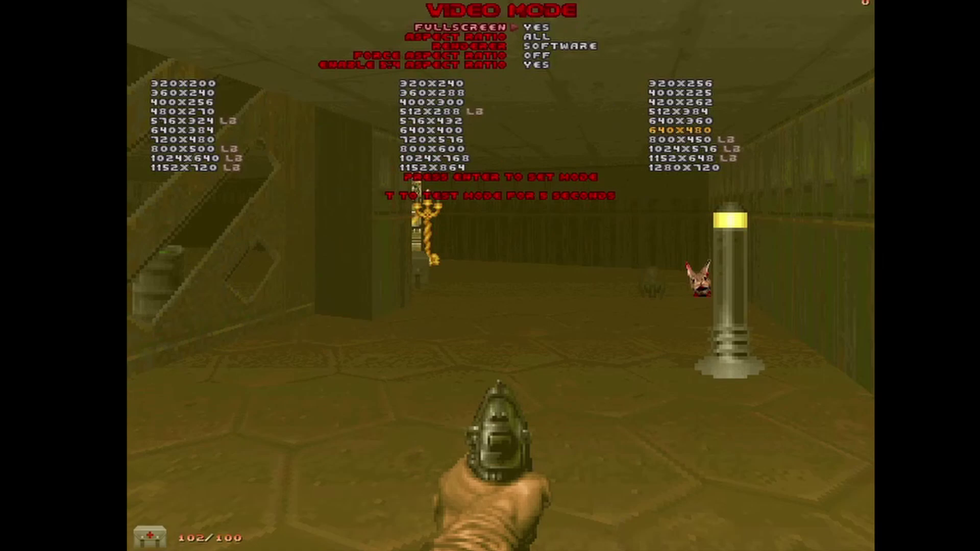
Set the aspect ratio to 16:9 and apply the 1920x1080 video mode.
key(Return)
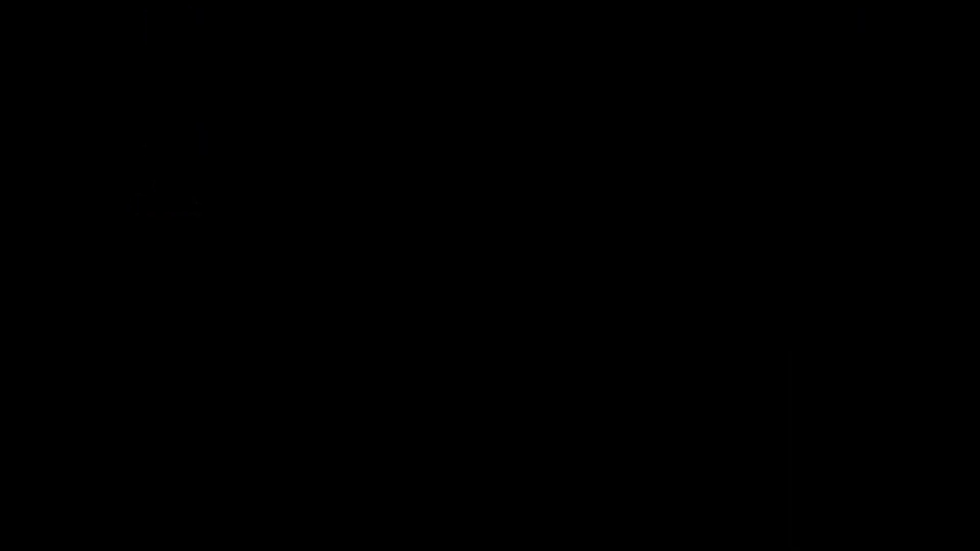
key(Down)
key(Right)
key(Right)
key(Right)
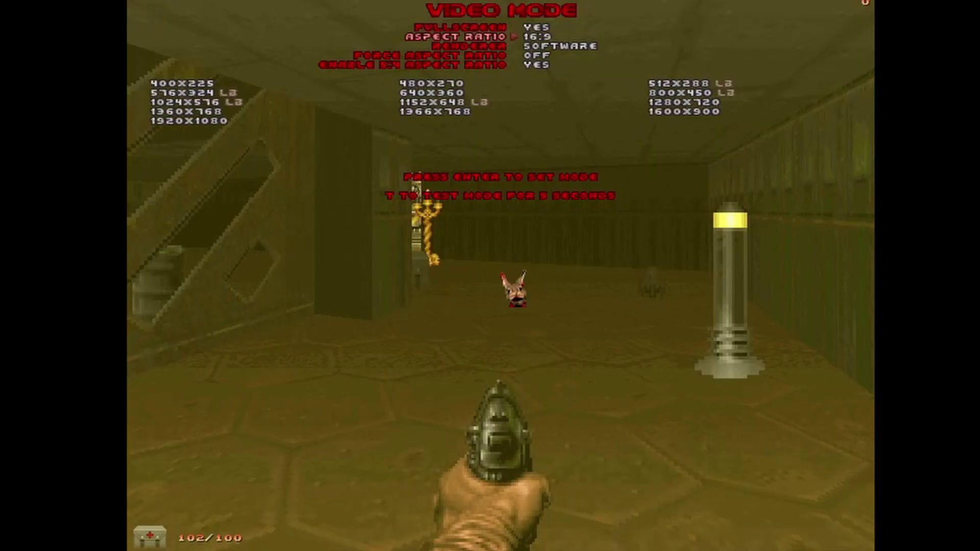
key(Down)
key(Down)
key(Down)
key(Down)
key(Down)
key(Down)
key(Down)
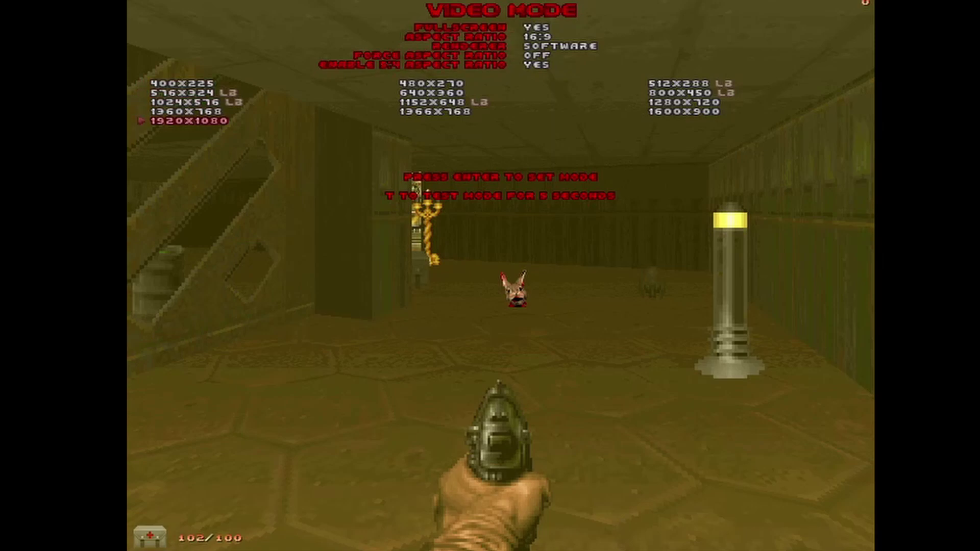
key(Return)
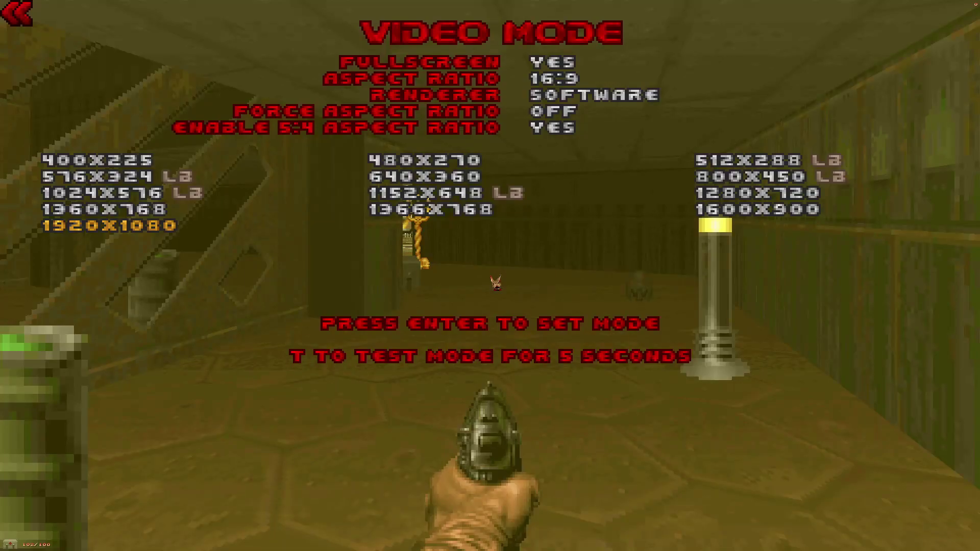
Browse the other resolutions, then leave the Video Mode screen for the Options list.
key(Up)
key(Left)
key(Up)
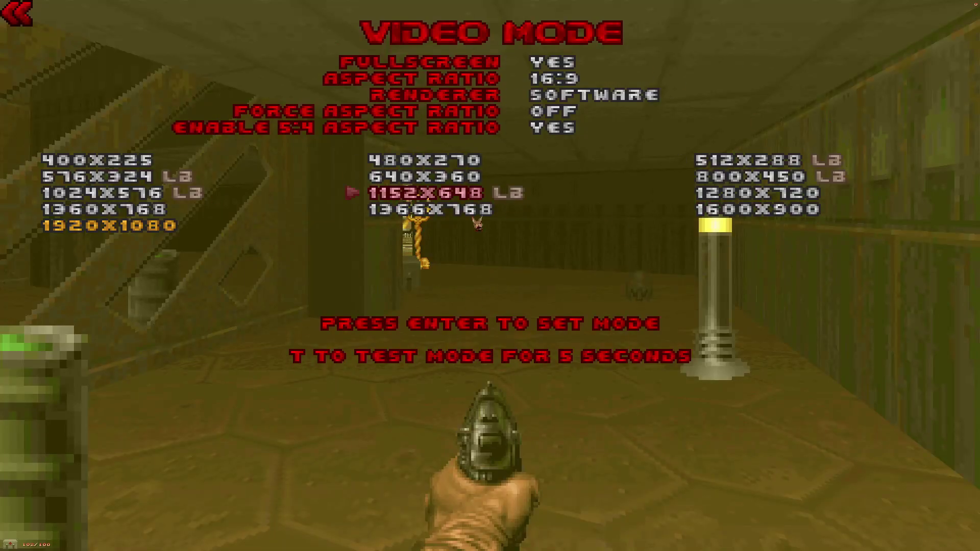
key(Escape)
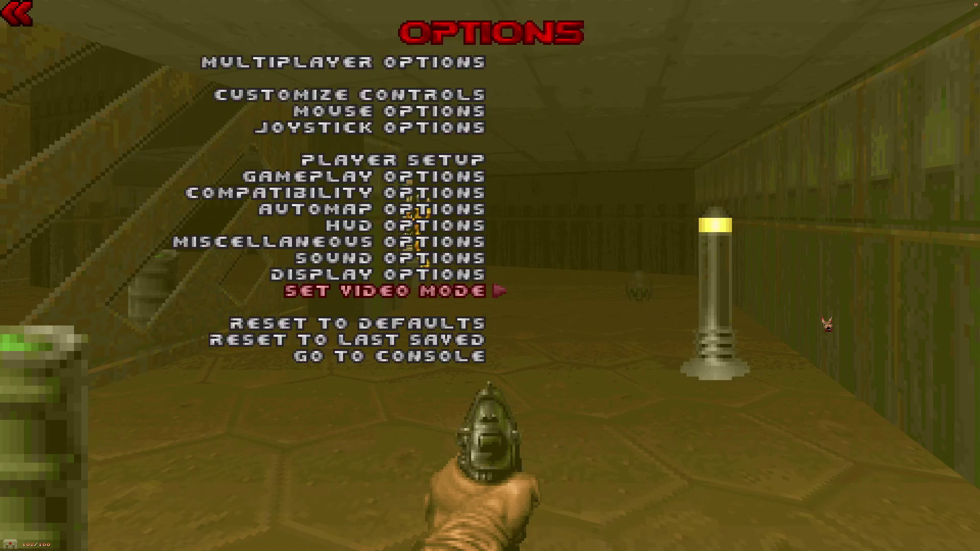
Open Customize Controls and scroll through the key bindings list.
key(Up)
key(Up)
key(Up)
key(Up)
key(Up)
key(Up)
key(Up)
key(Up)
key(Up)
key(Up)
key(Up)
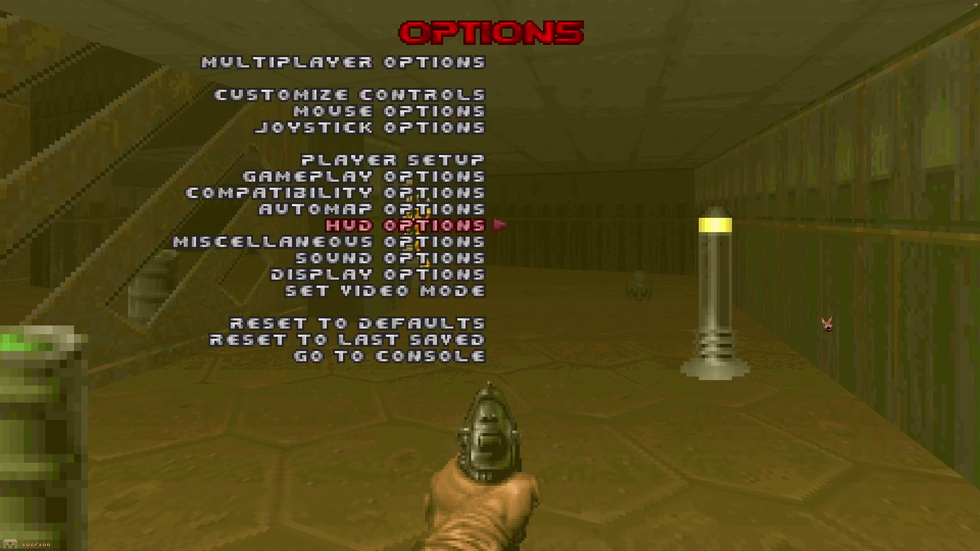
key(Return)
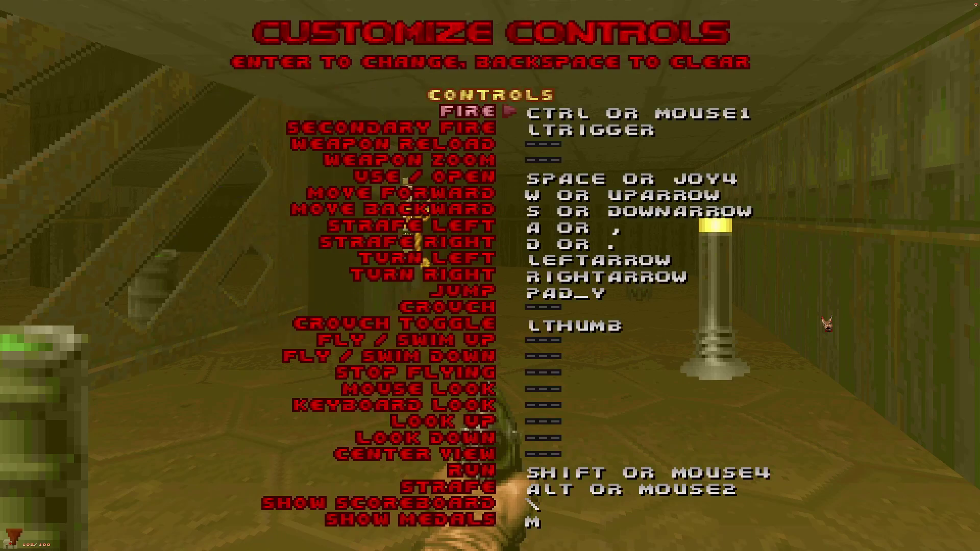
key(Down)
key(Down)
key(Down)
key(Down)
key(Down)
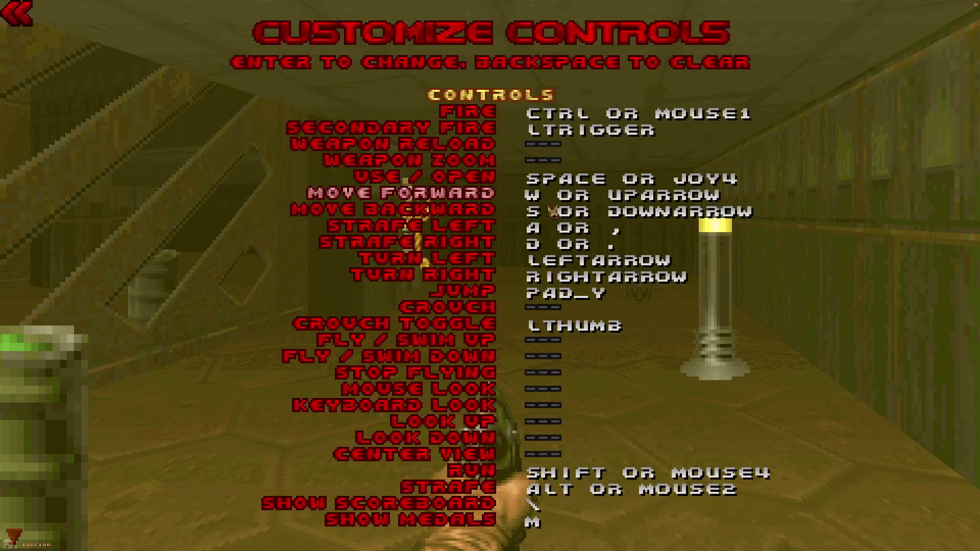
scroll(589, 308, down, 20)
scroll(588, 334, up, 9)
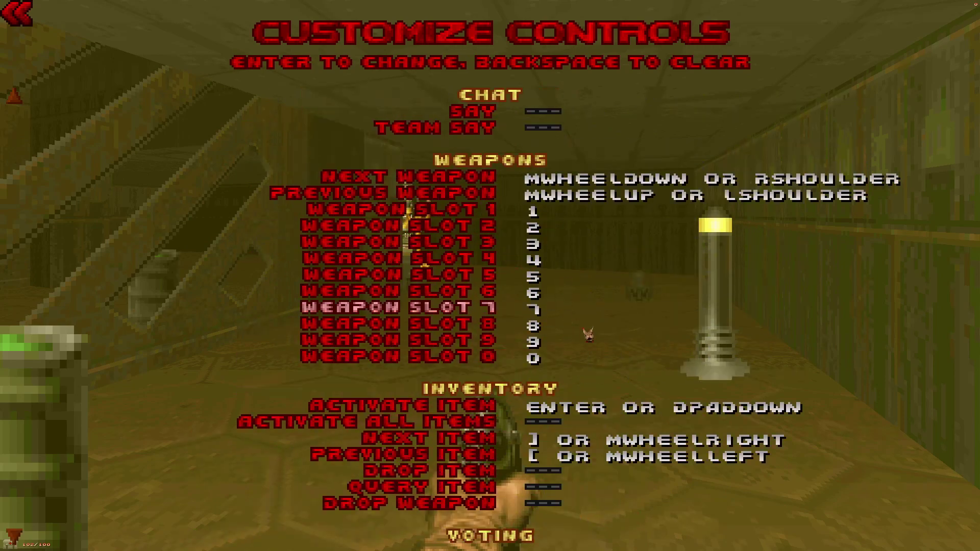
scroll(589, 334, up, 10)
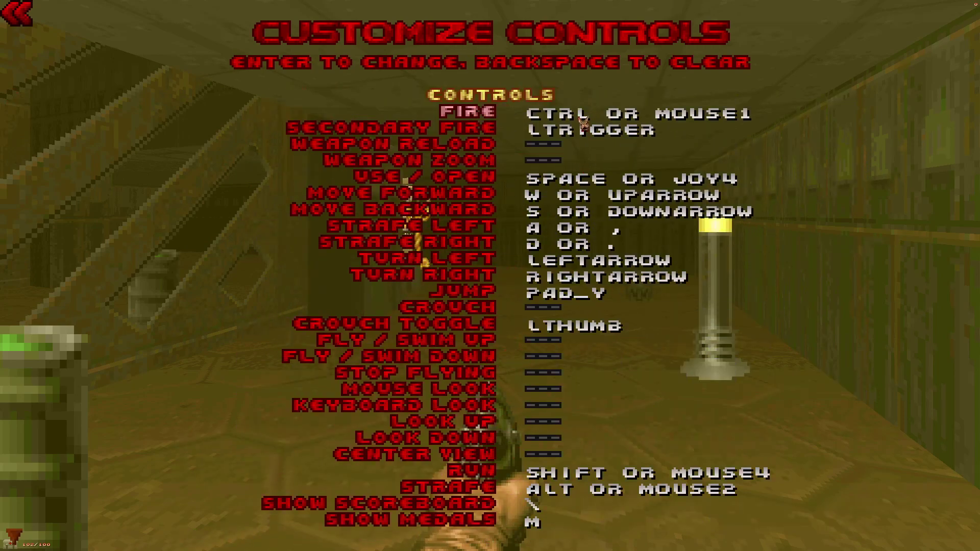
Clear the old bindings, then bind Fire to MOUSE1 and Secondary Fire to MOUSE2.
key(BackSpace)
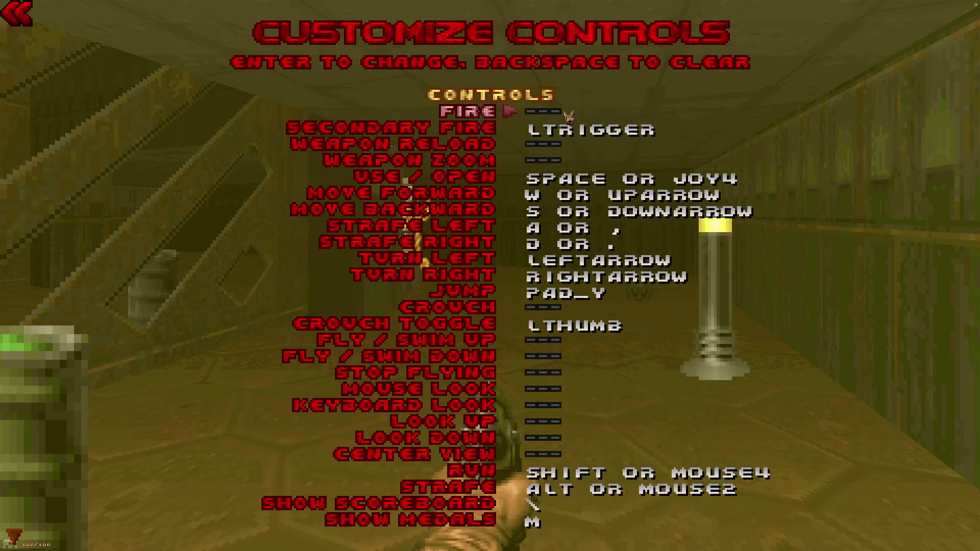
key(BackSpace)
key(BackSpace)
key(BackSpace)
key(BackSpace)
key(BackSpace)
key(BackSpace)
key(BackSpace)
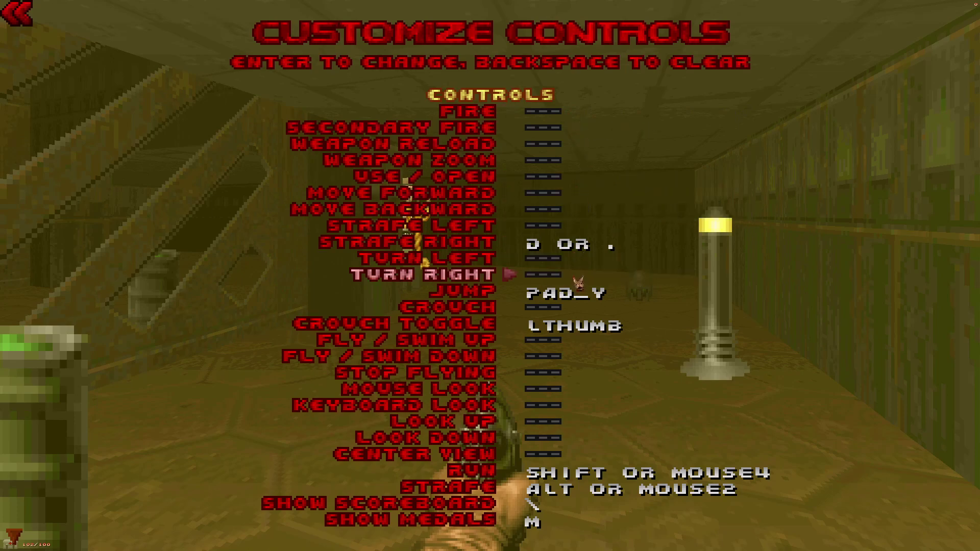
key(BackSpace)
key(Return)
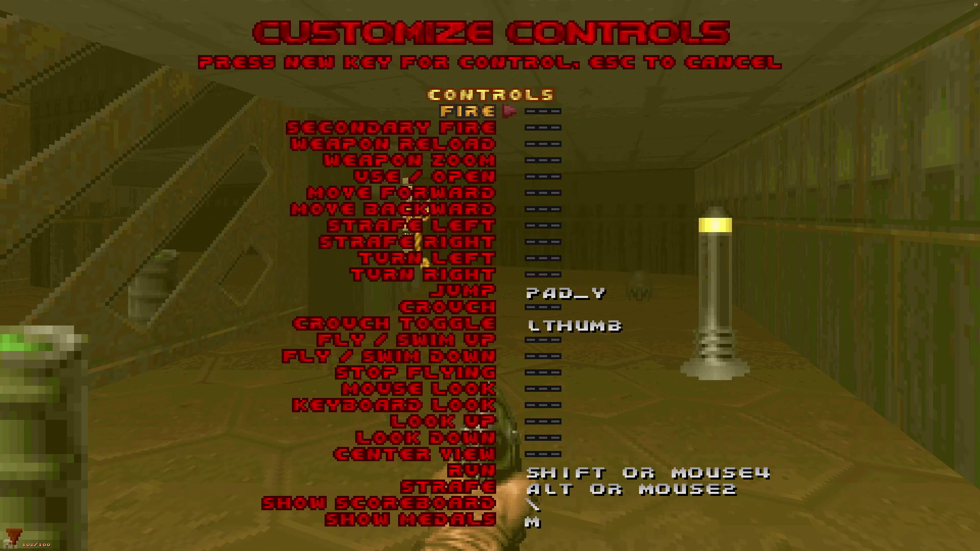
click(559, 117)
key(Return)
right_click(548, 135)
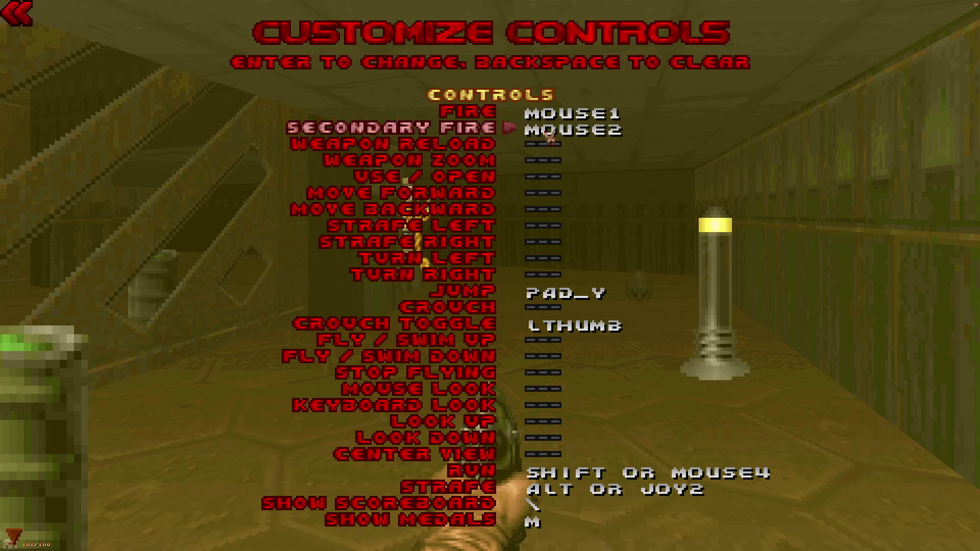
Bind Weapon Reload to R and Weapon Zoom to C.
key(Return)
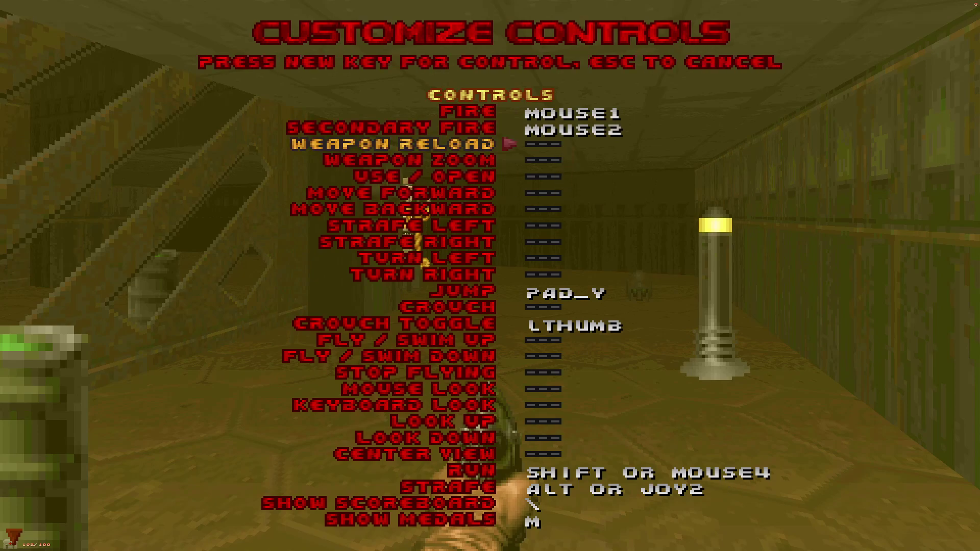
key(r)
key(Return)
key(c)
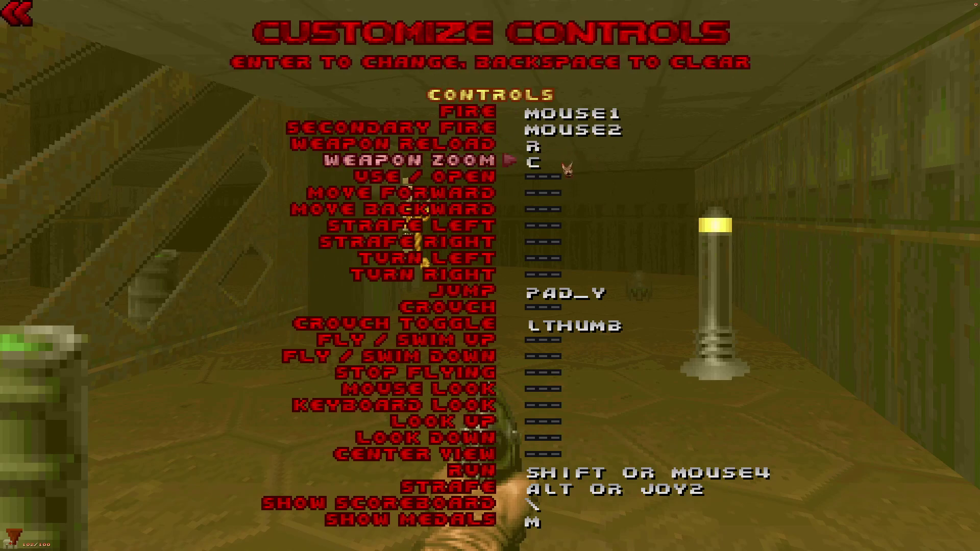
scroll(544, 164, down, 10)
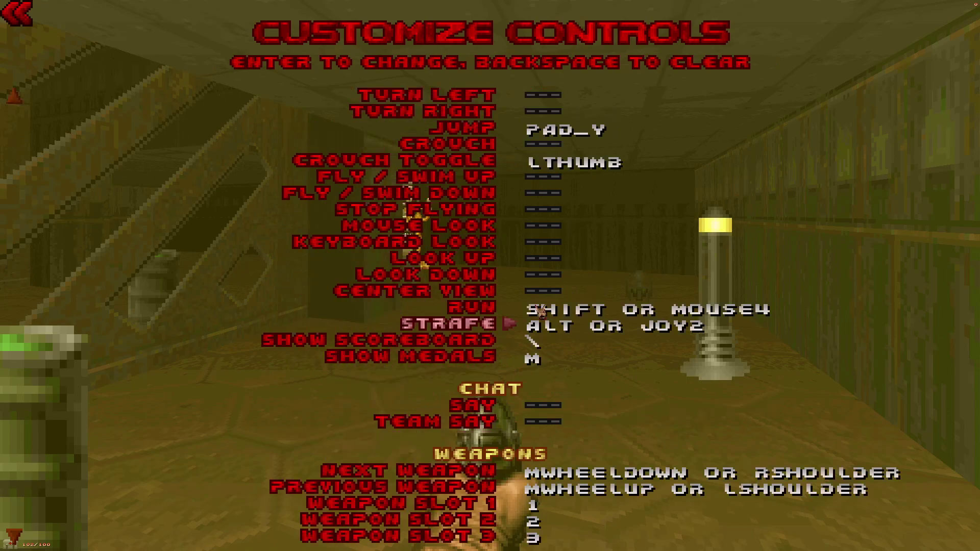
scroll(680, 94, up, 10)
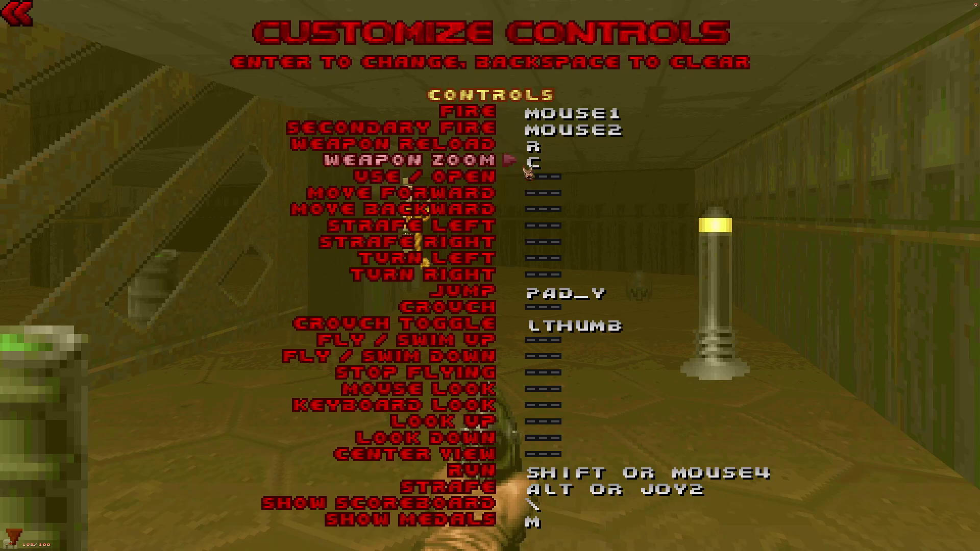
Bind Use / Open to E and Move Forward, Backward, Strafe Left, Right to W, S, A, D.
click(547, 183)
key(e)
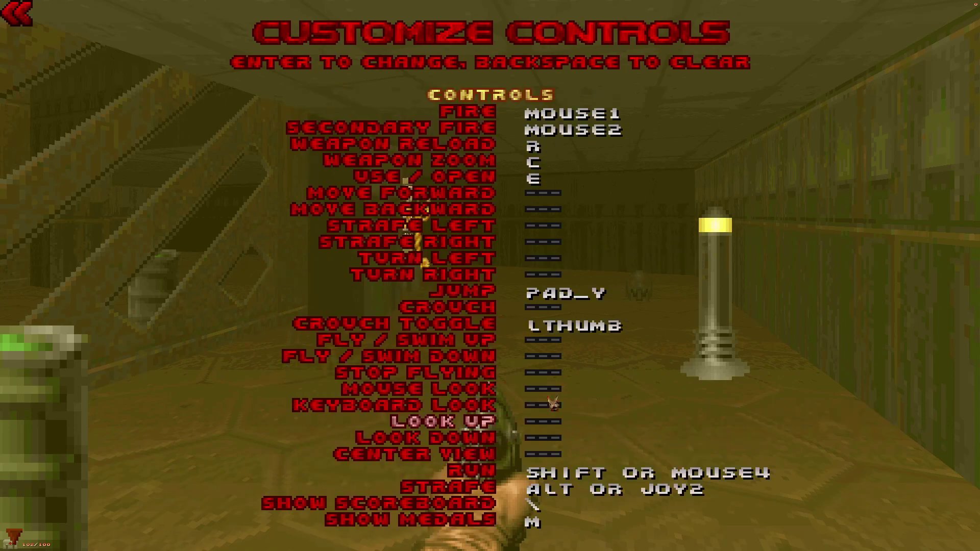
click(544, 206)
key(w)
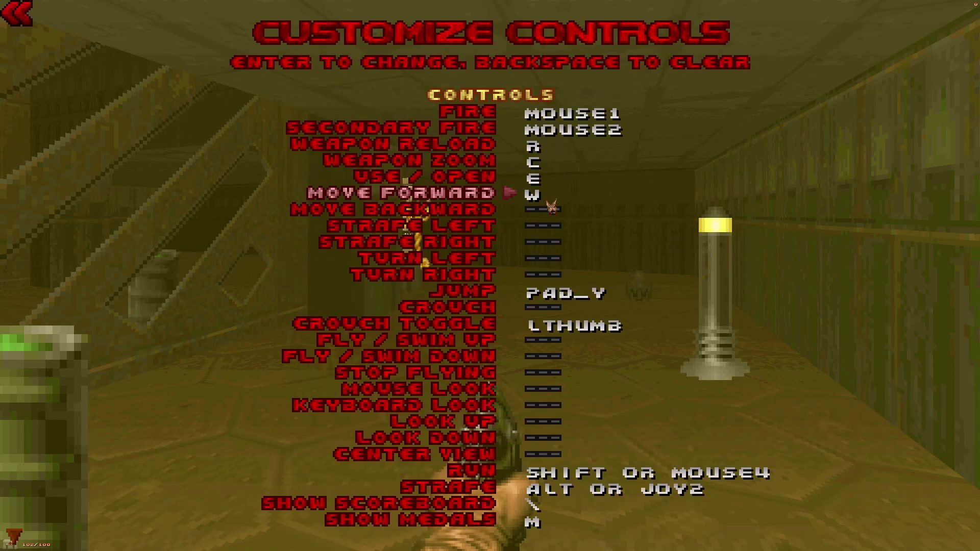
click(551, 222)
key(s)
click(551, 236)
key(a)
click(552, 244)
key(d)
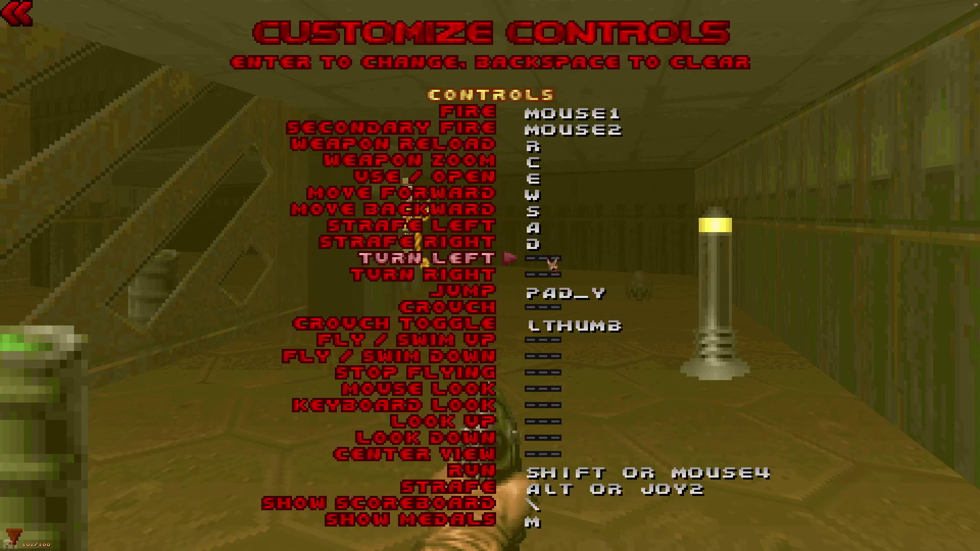
Rebind Jump to SPACE and Crouch to SHIFT, and clear Crouch Toggle's LTHUMB binding.
scroll(562, 293, down, 2)
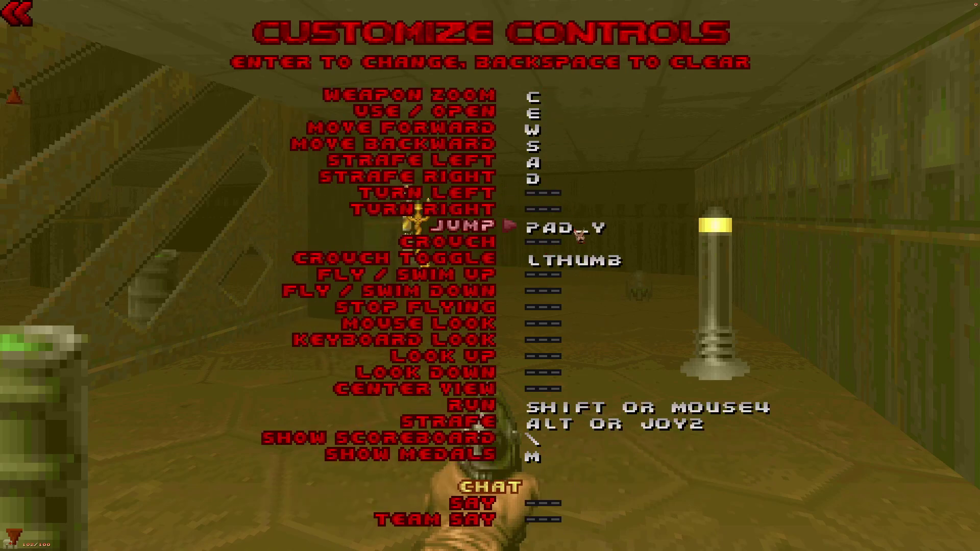
key(BackSpace)
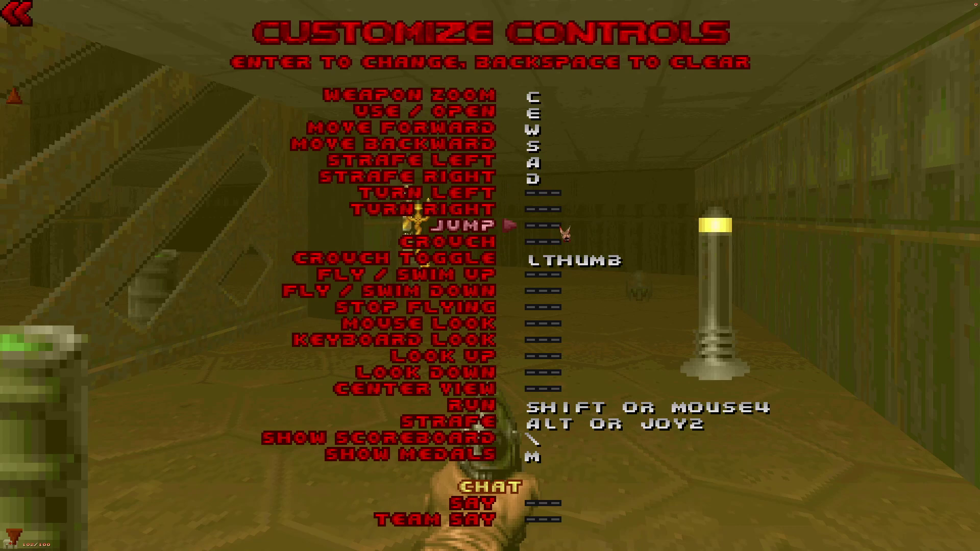
key(Return)
key(space)
scroll(562, 240, down, 1)
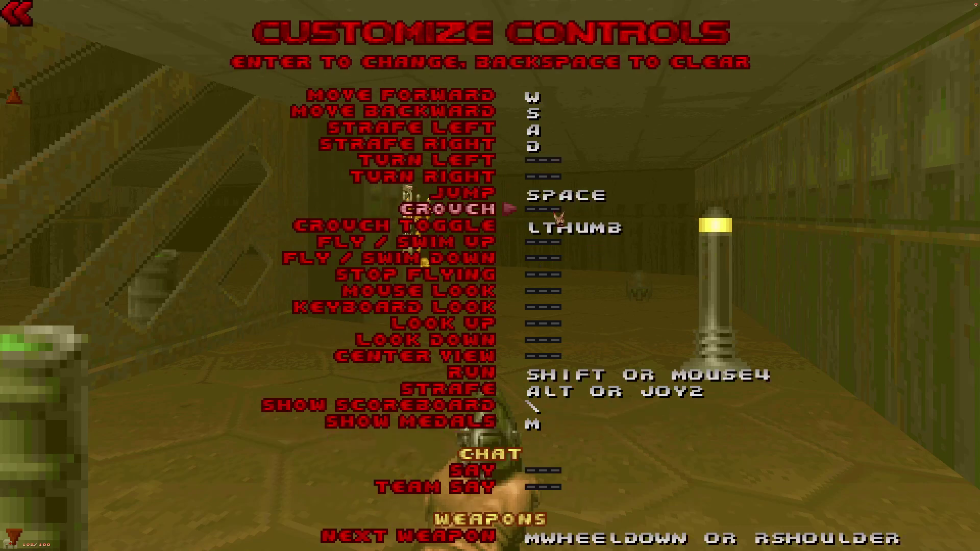
key(Return)
key(shift)
scroll(572, 209, down, 1)
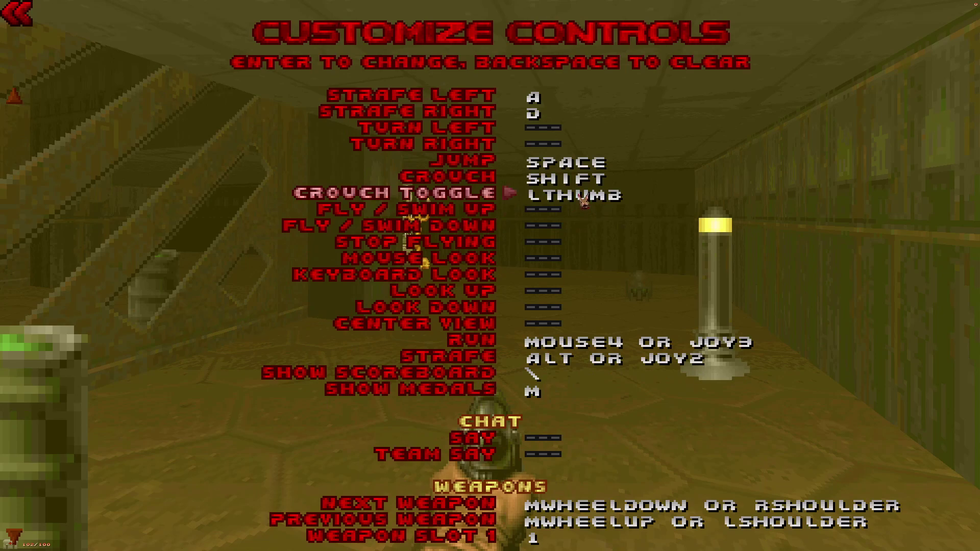
key(BackSpace)
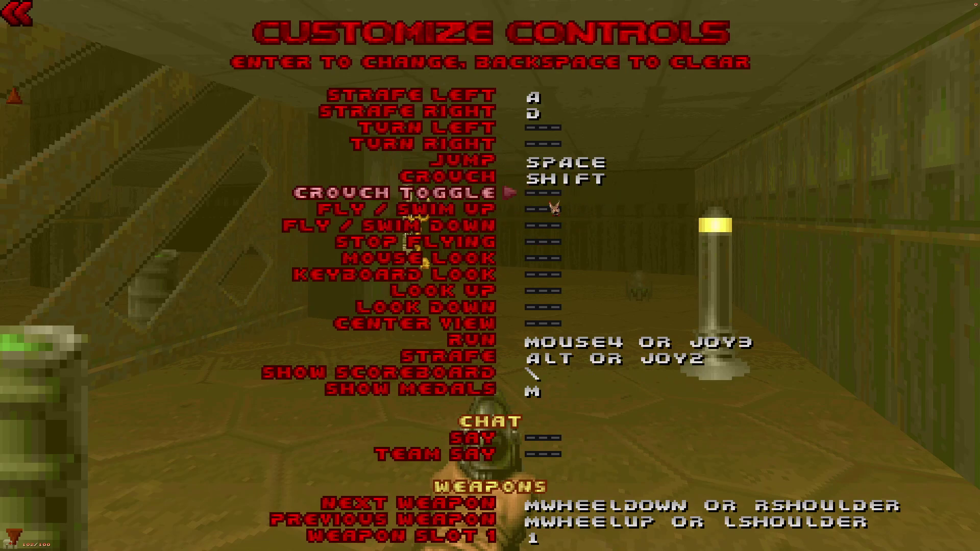